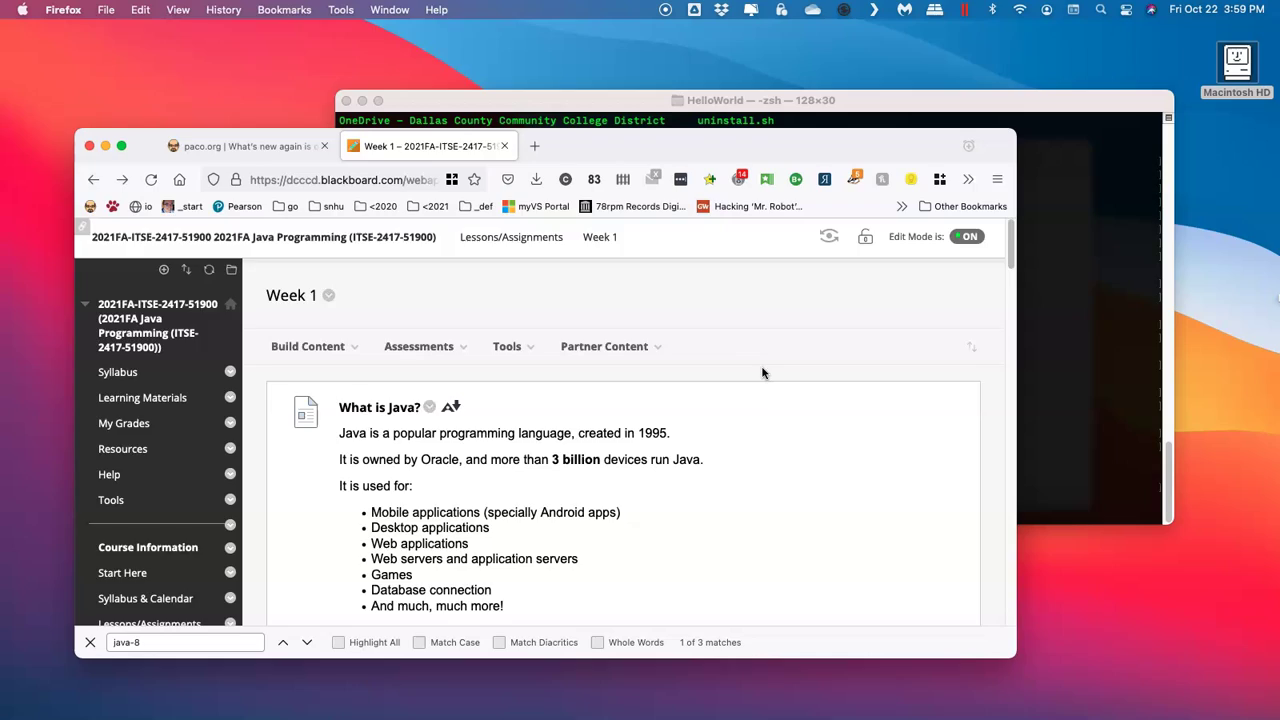
Scroll to the Week 1 01.3 "Hello World!" assignment asking for a Zip, then bring Terminal forward
scroll(762, 373, "down", 15)
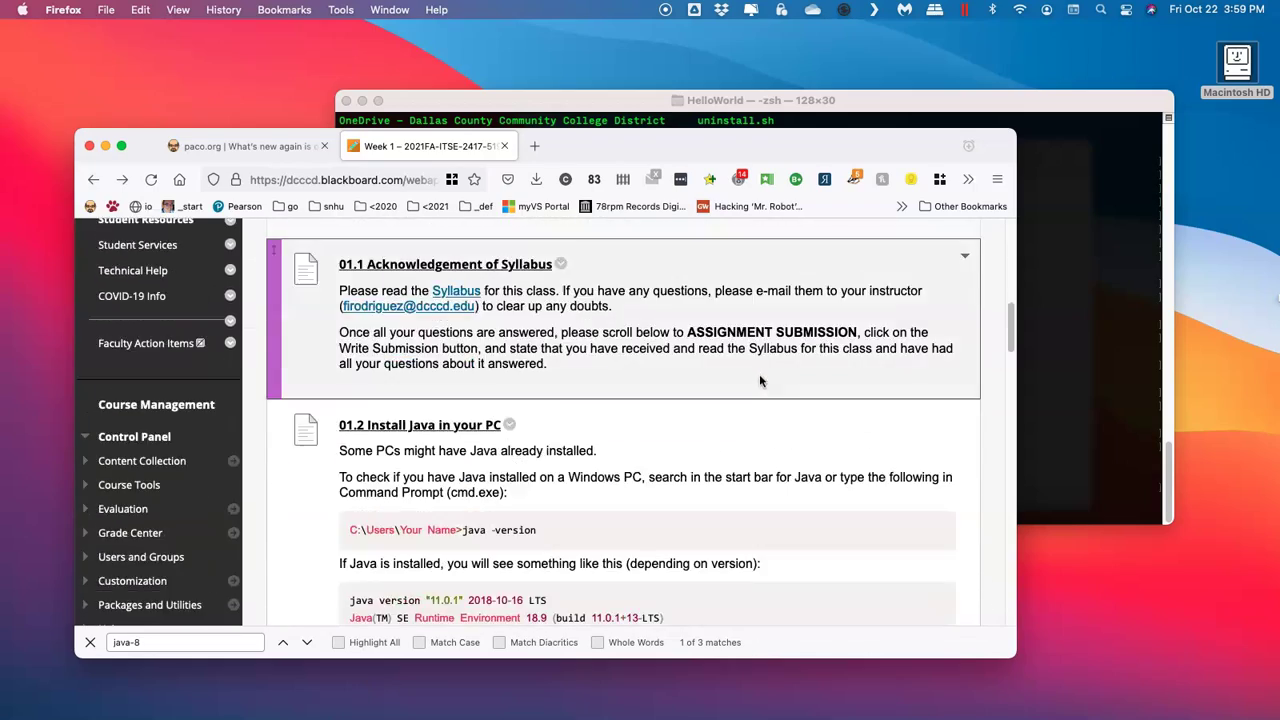
scroll(759, 381, "down", 20)
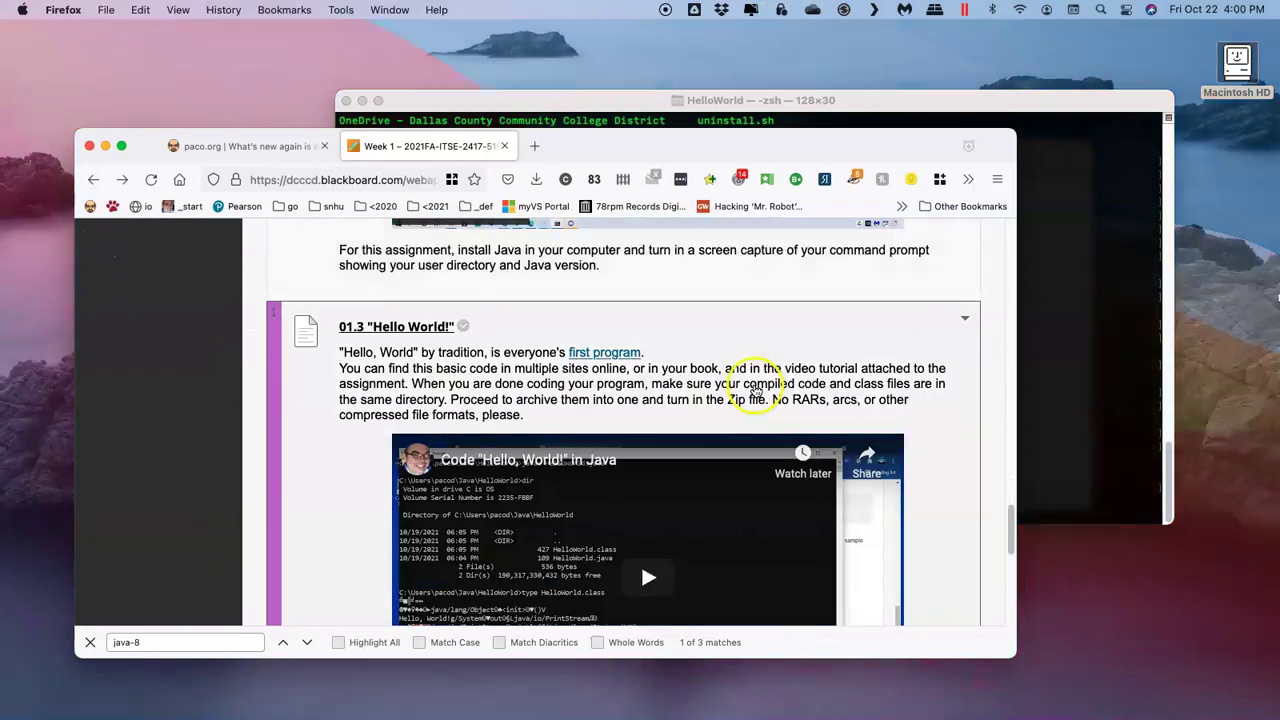
scroll(757, 391, "down", 10)
scroll(757, 391, "up", 3)
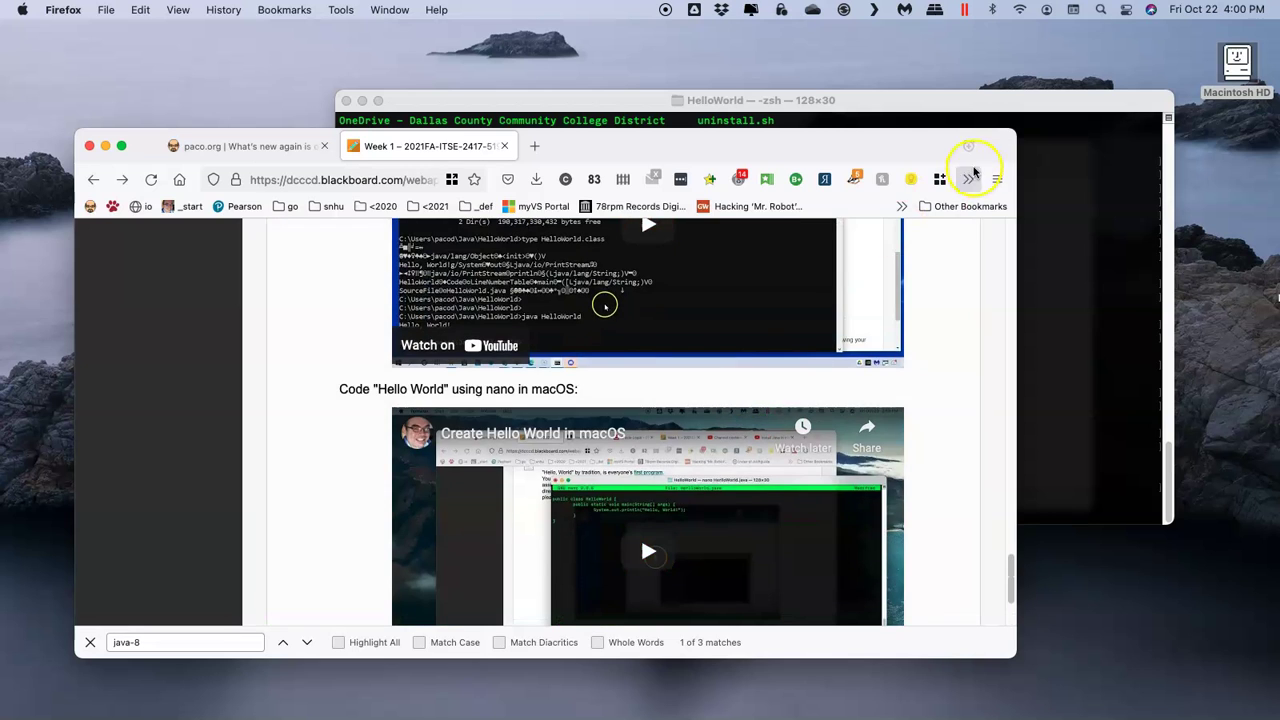
left_click(908, 90)
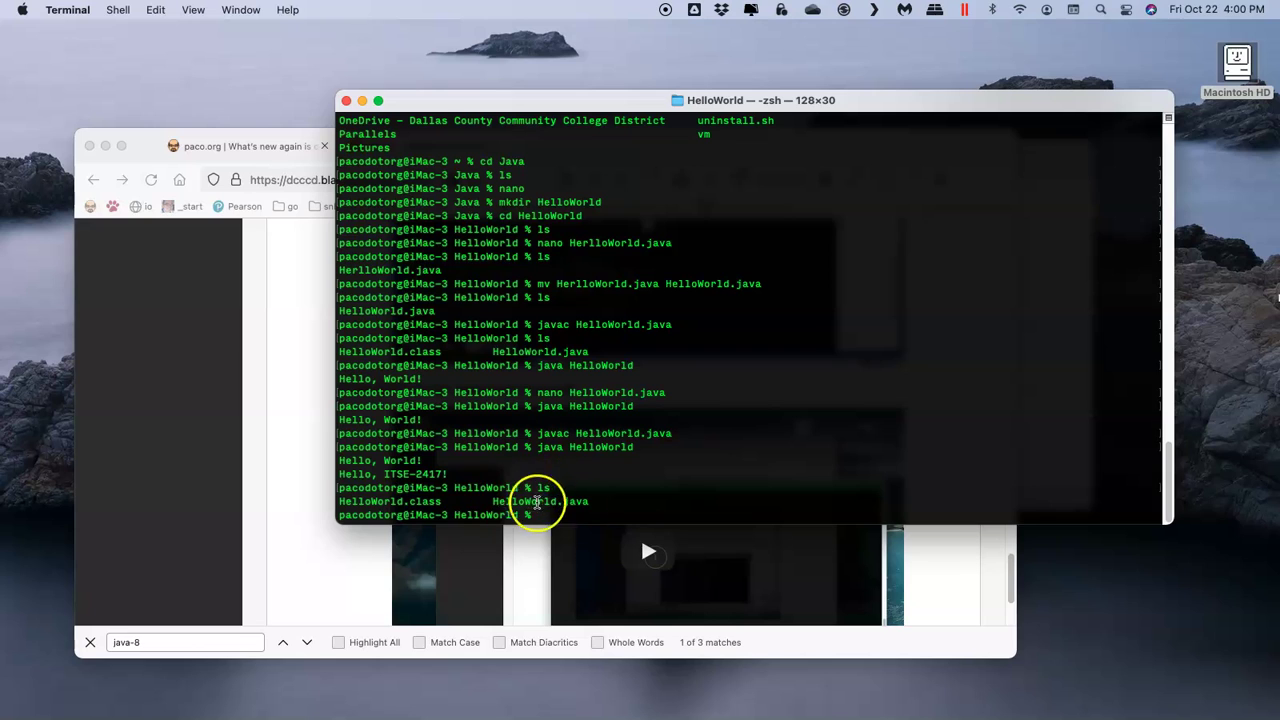
Point out the compiled HelloWorld.class and the HelloWorld.java source in the Terminal listing
double_click(416, 501)
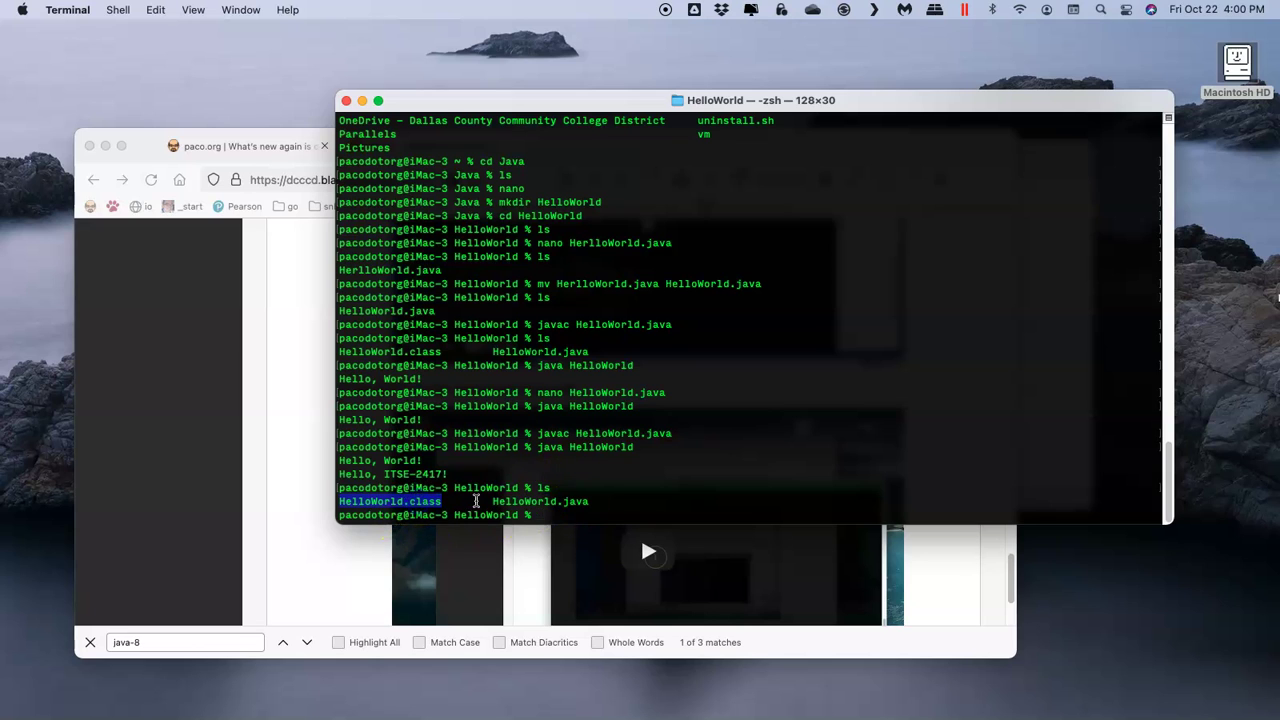
left_click(577, 501)
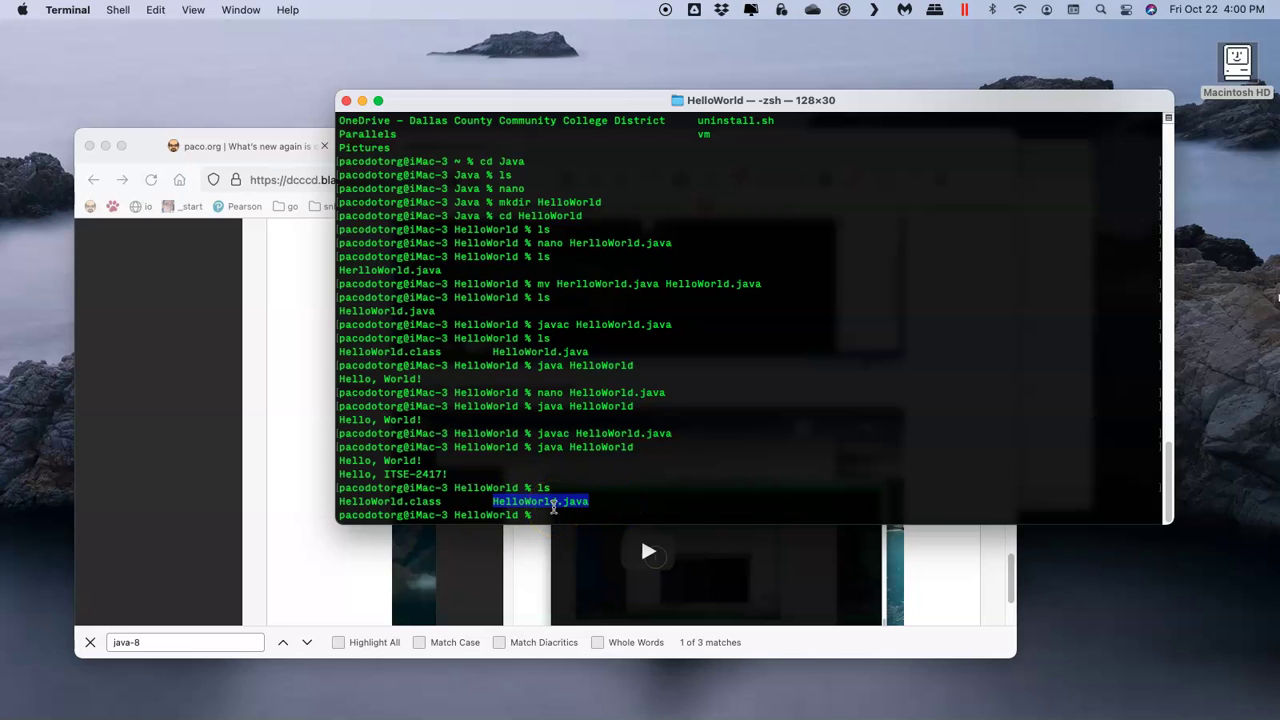
double_click(382, 510)
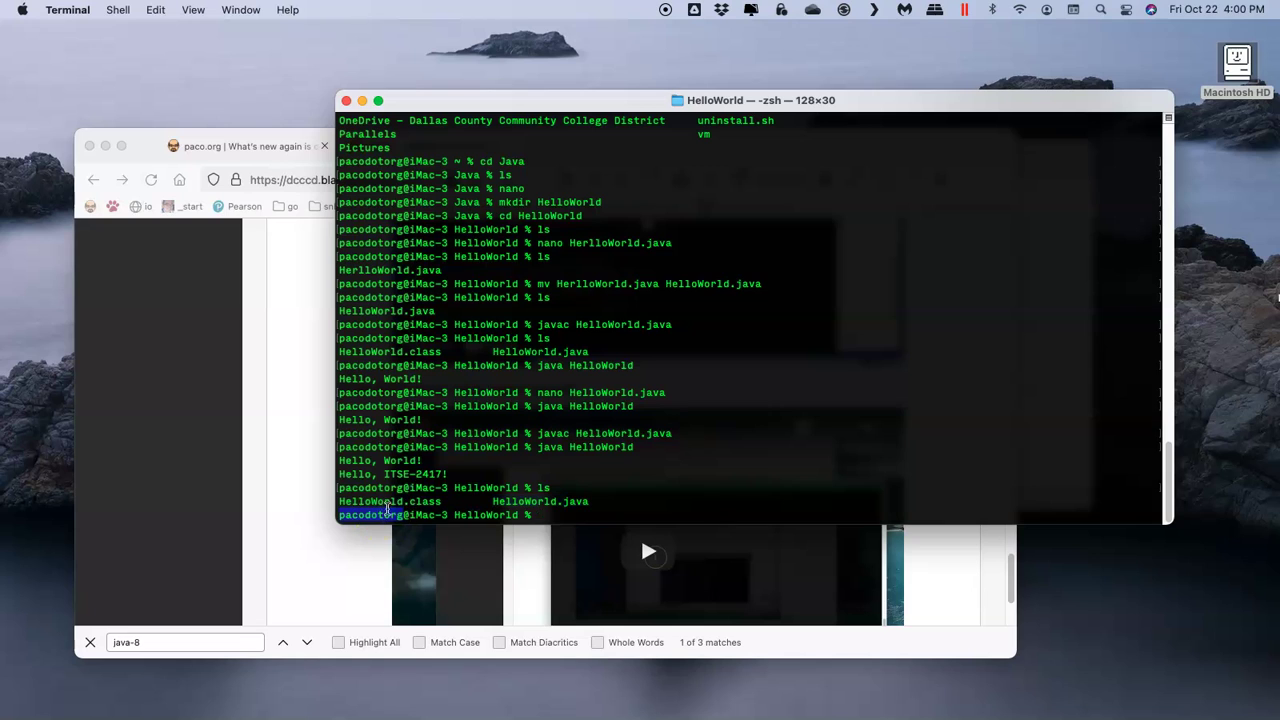
double_click(405, 502)
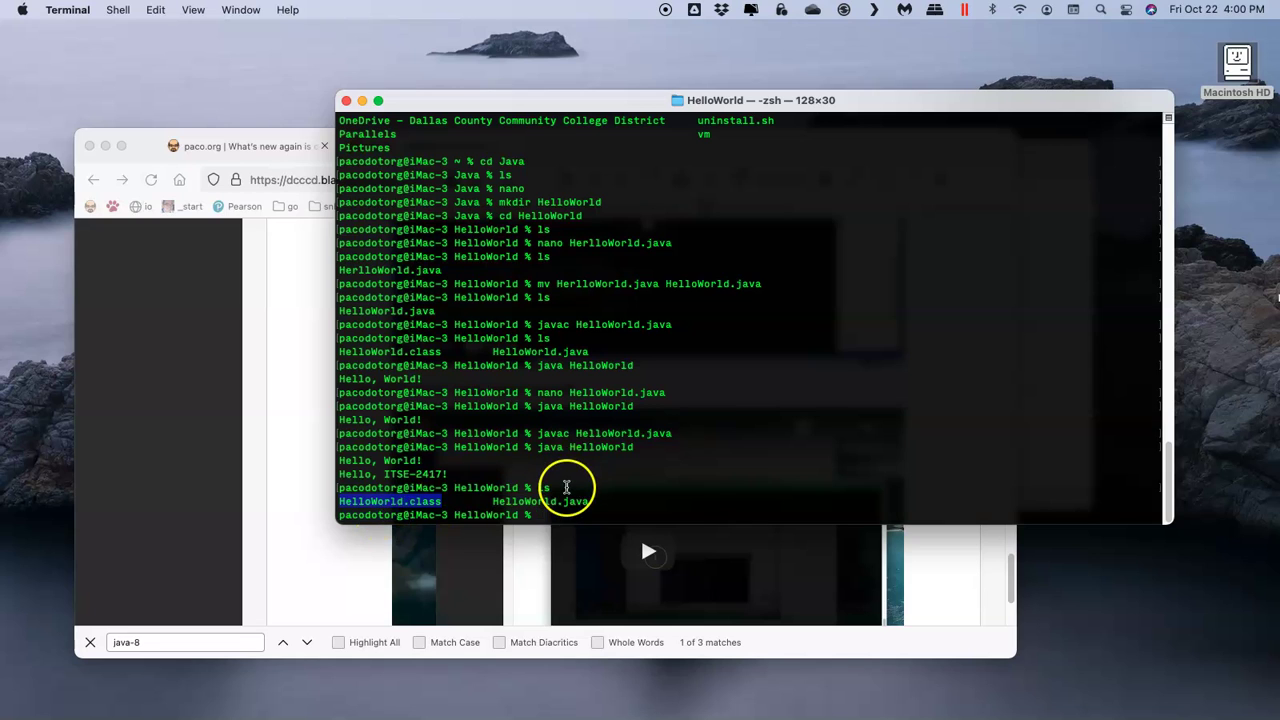
left_click(571, 486)
left_click(567, 517)
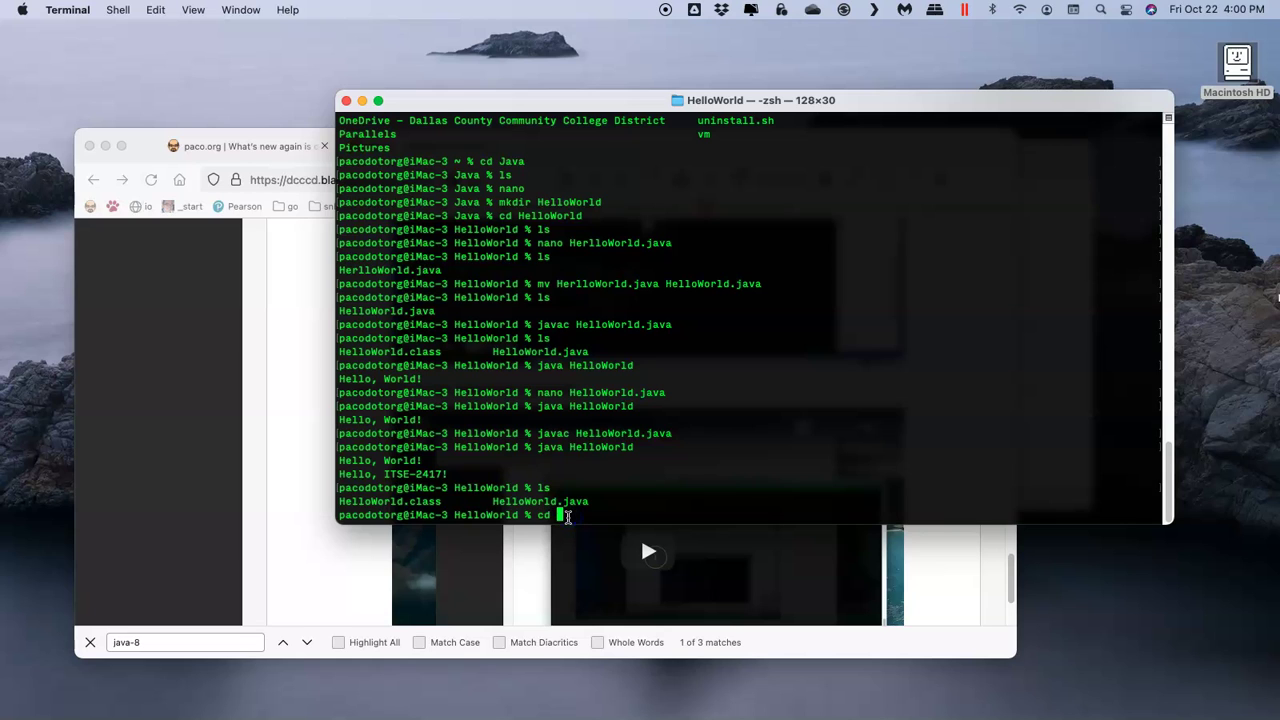
Run cd .. and ls to move up to the Java folder and list it
type("cd ..")
key("Return")
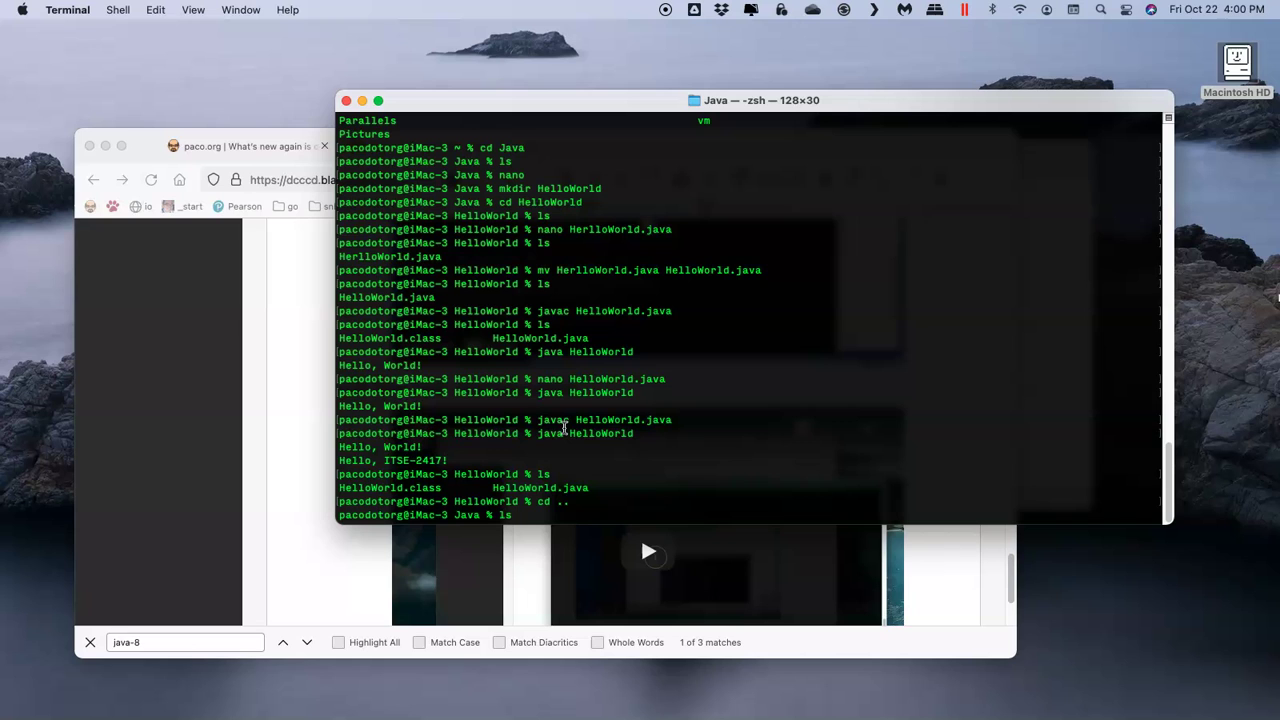
type("ls")
key("Return")
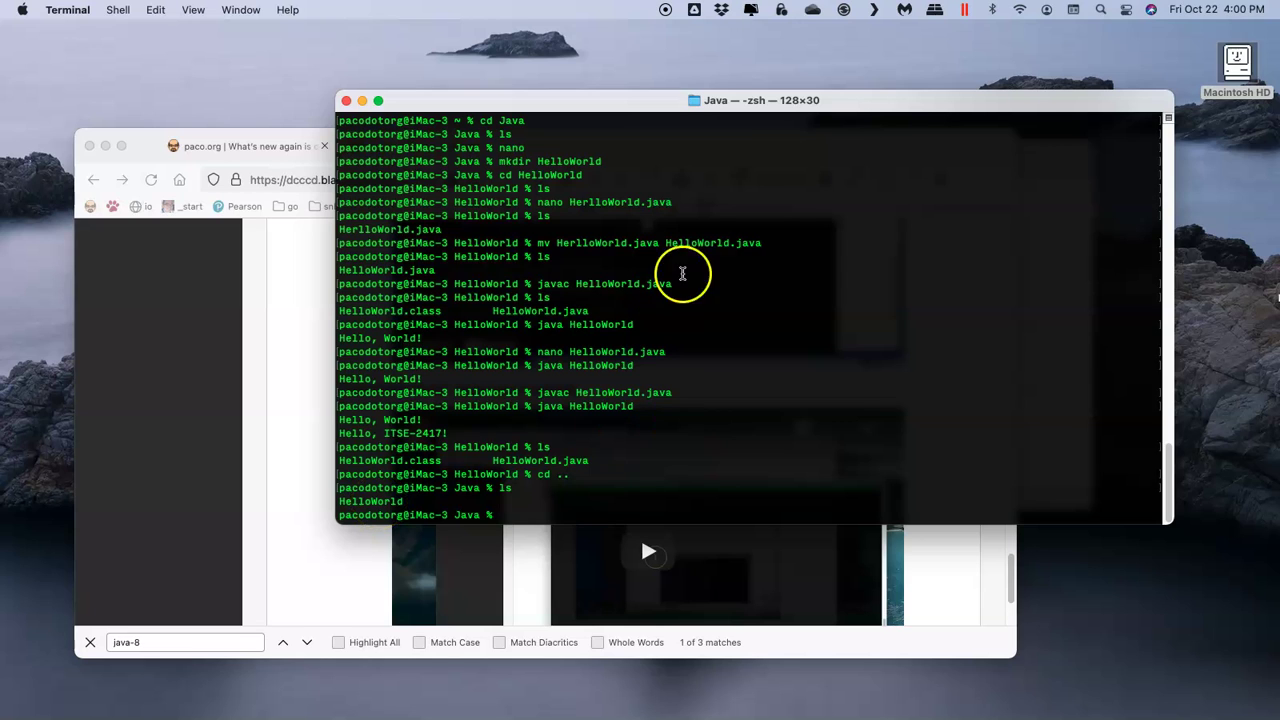
In Finder, navigate from Macintosh HD through Users and the home folder into Java
double_click(1238, 62)
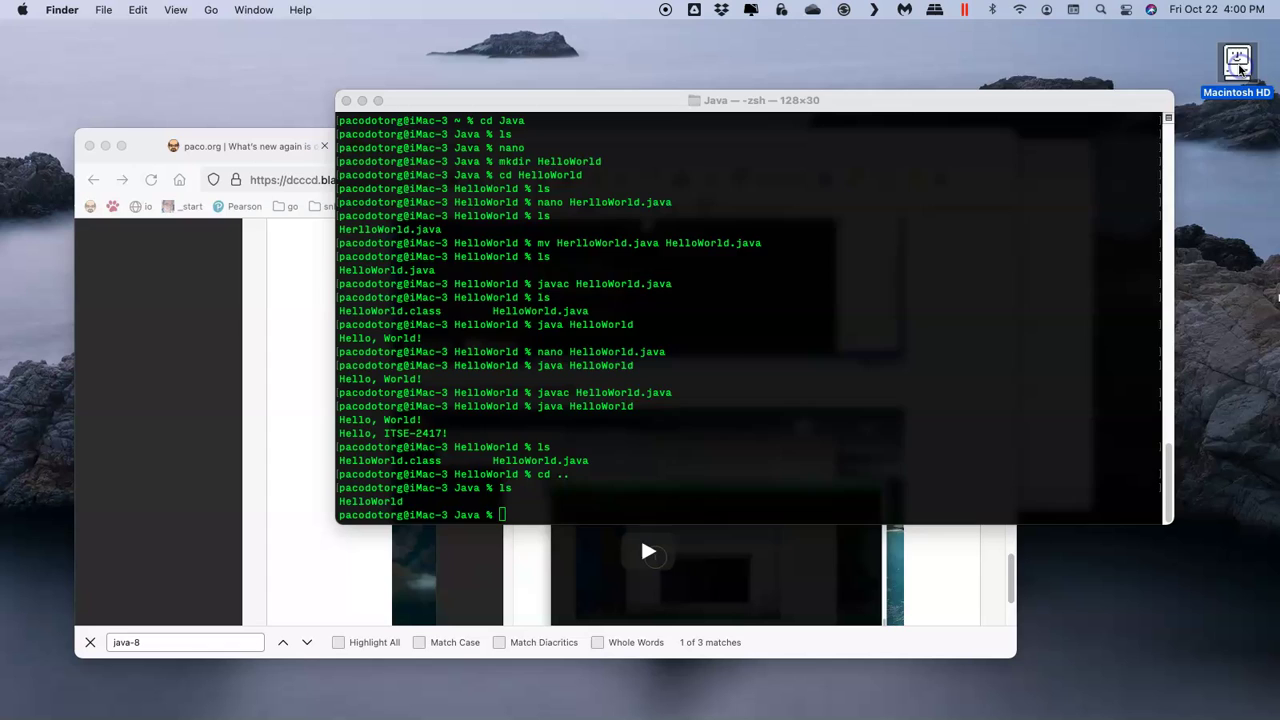
left_click_drag(667, 180, 815, 226)
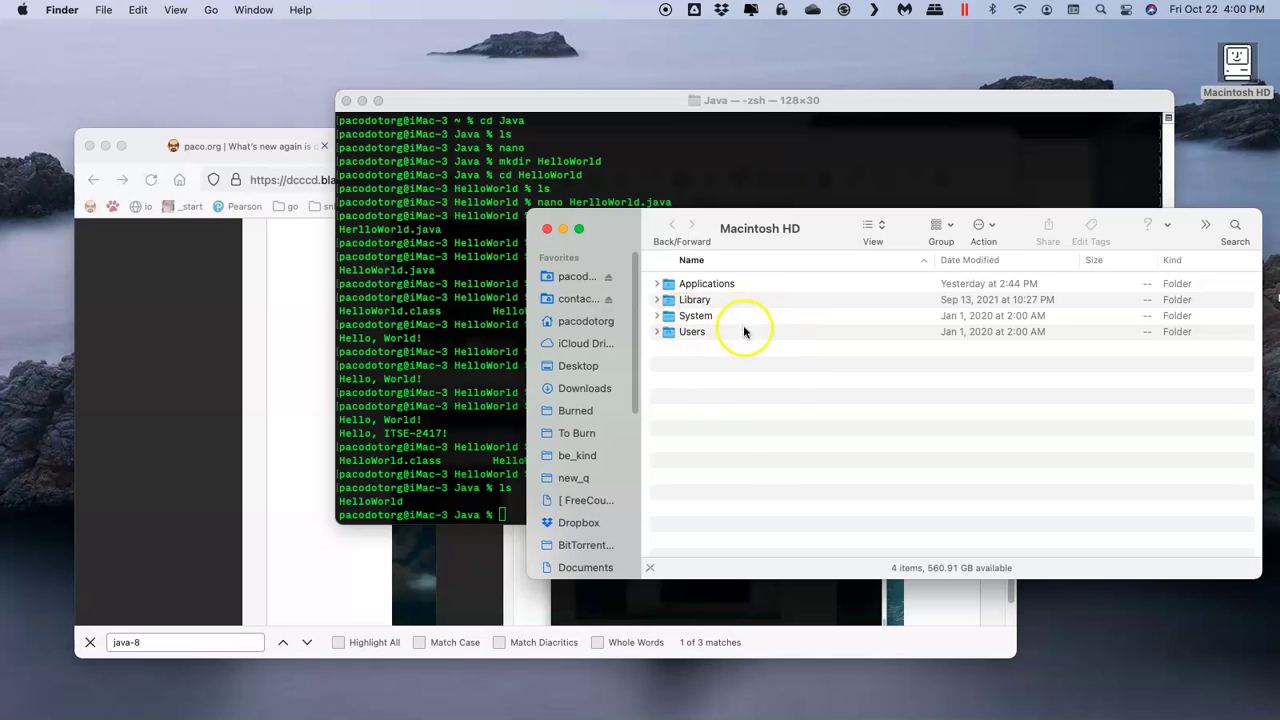
left_click(568, 280)
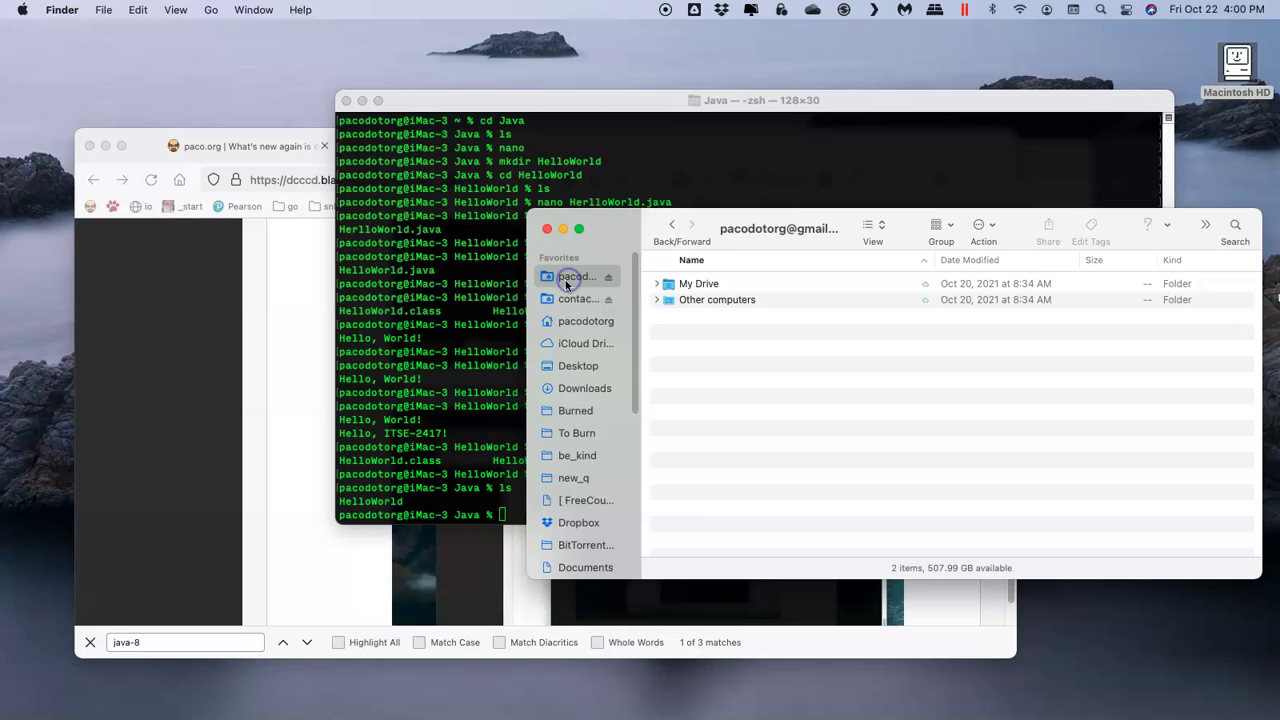
left_click(671, 225)
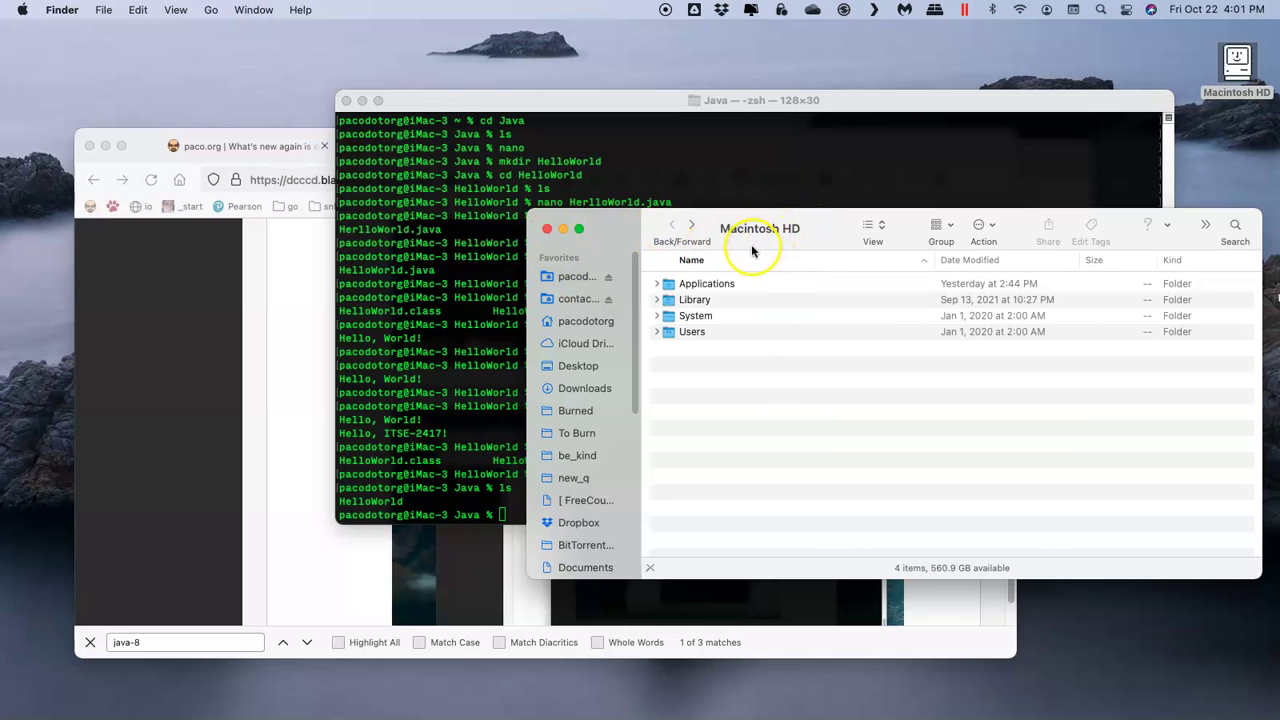
double_click(688, 335)
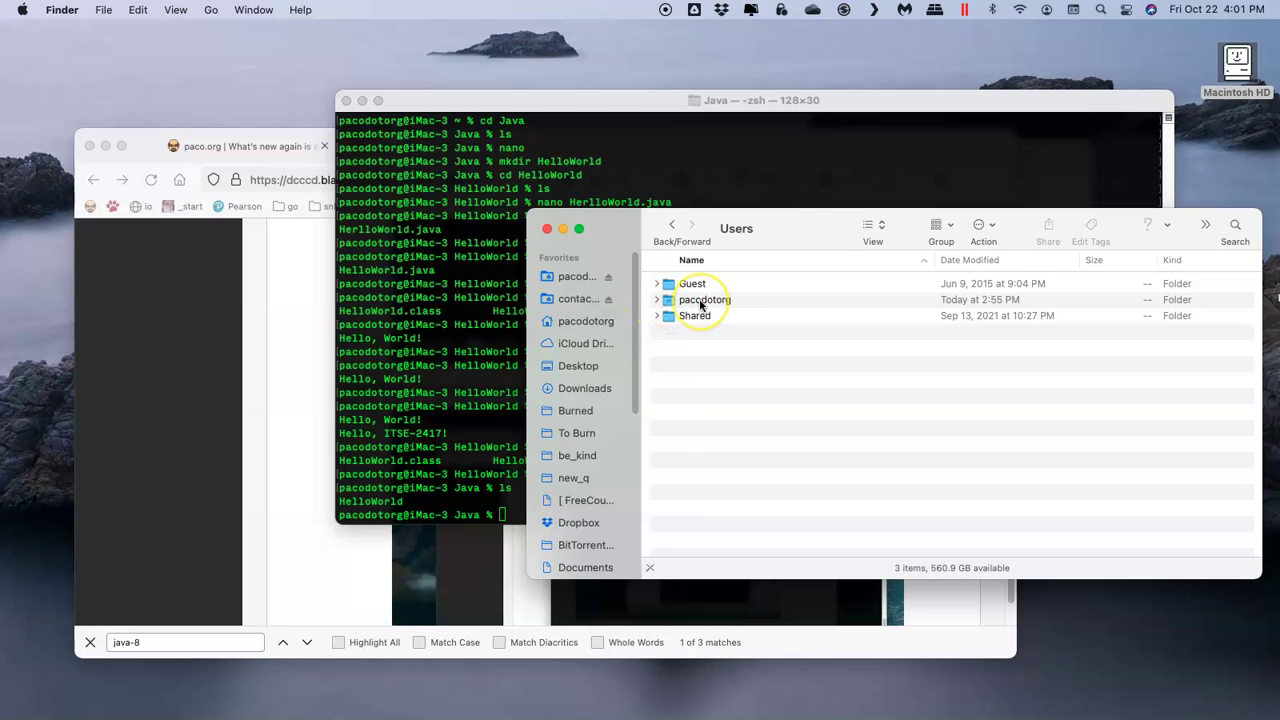
double_click(700, 303)
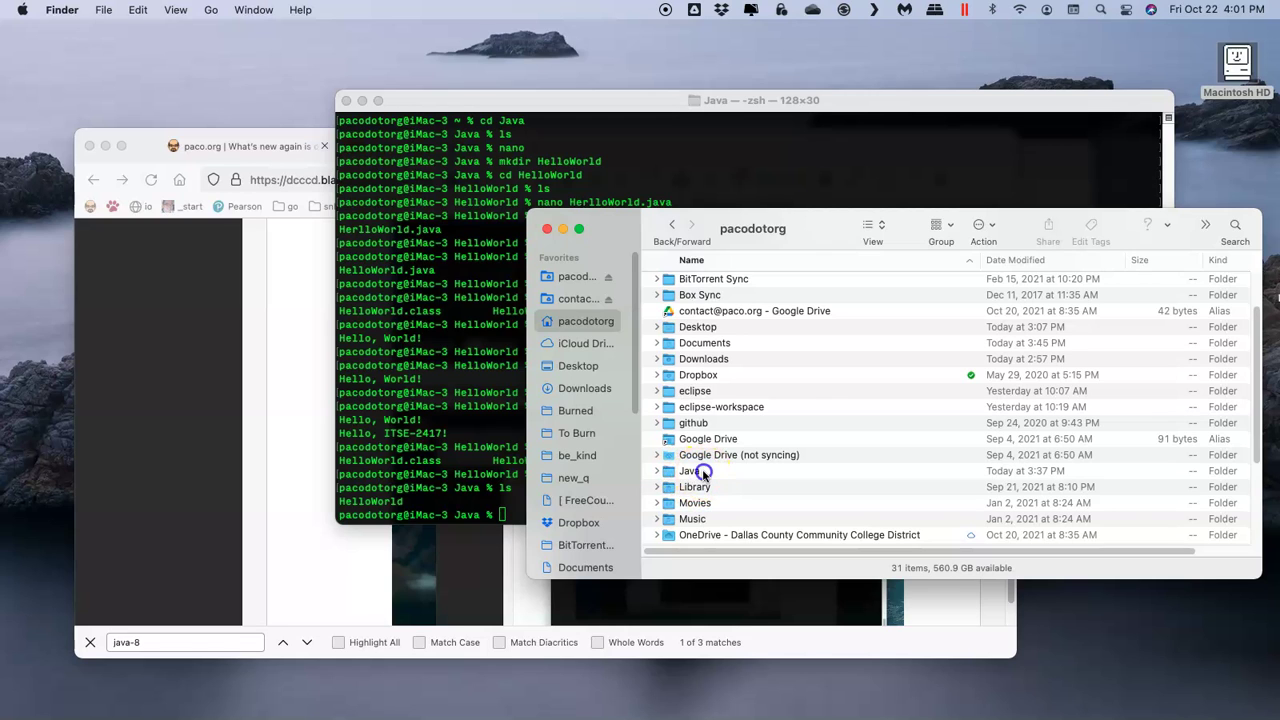
double_click(703, 471)
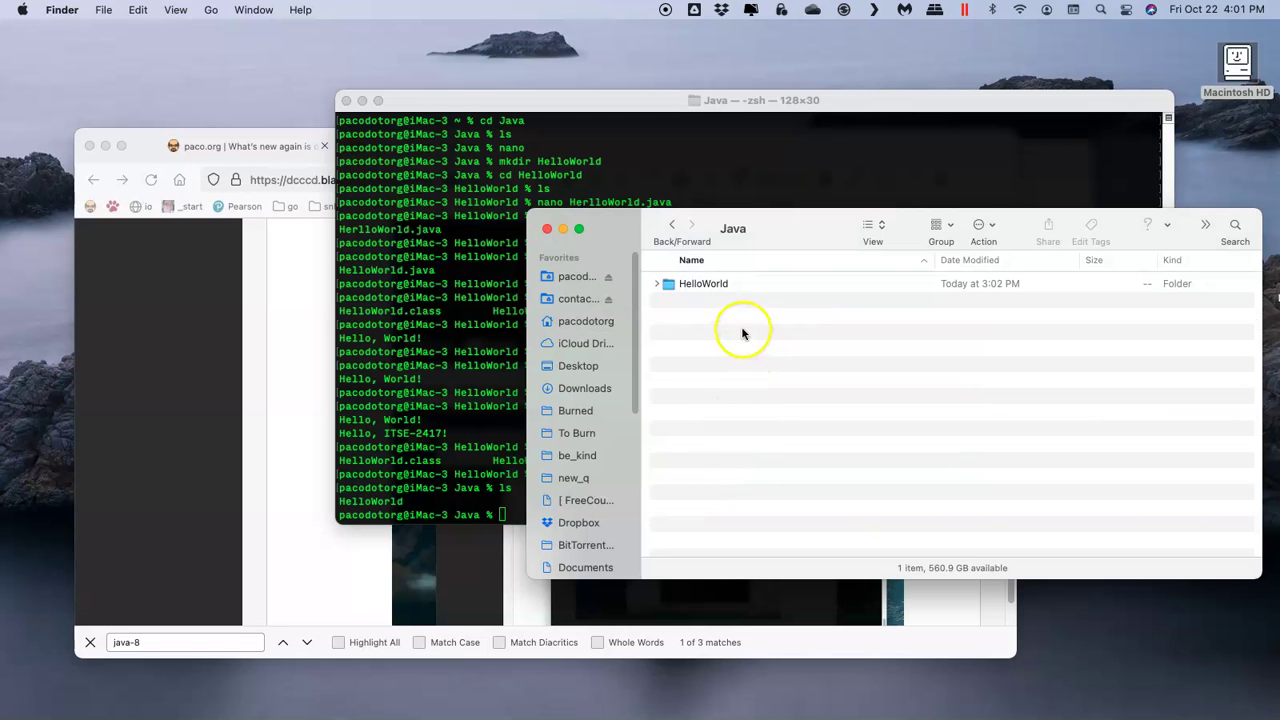
Compress the HelloWorld folder into HelloWorld.zip, then return to the Blackboard course page
left_click(657, 285)
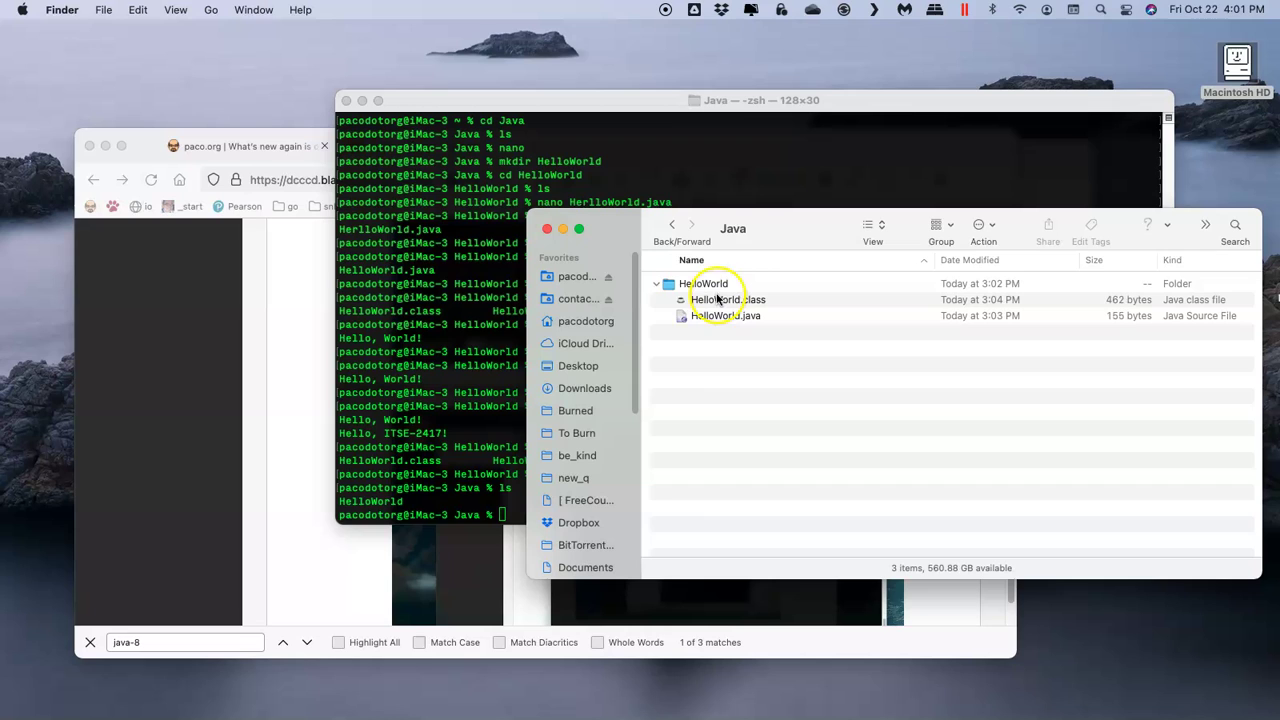
left_click(656, 284)
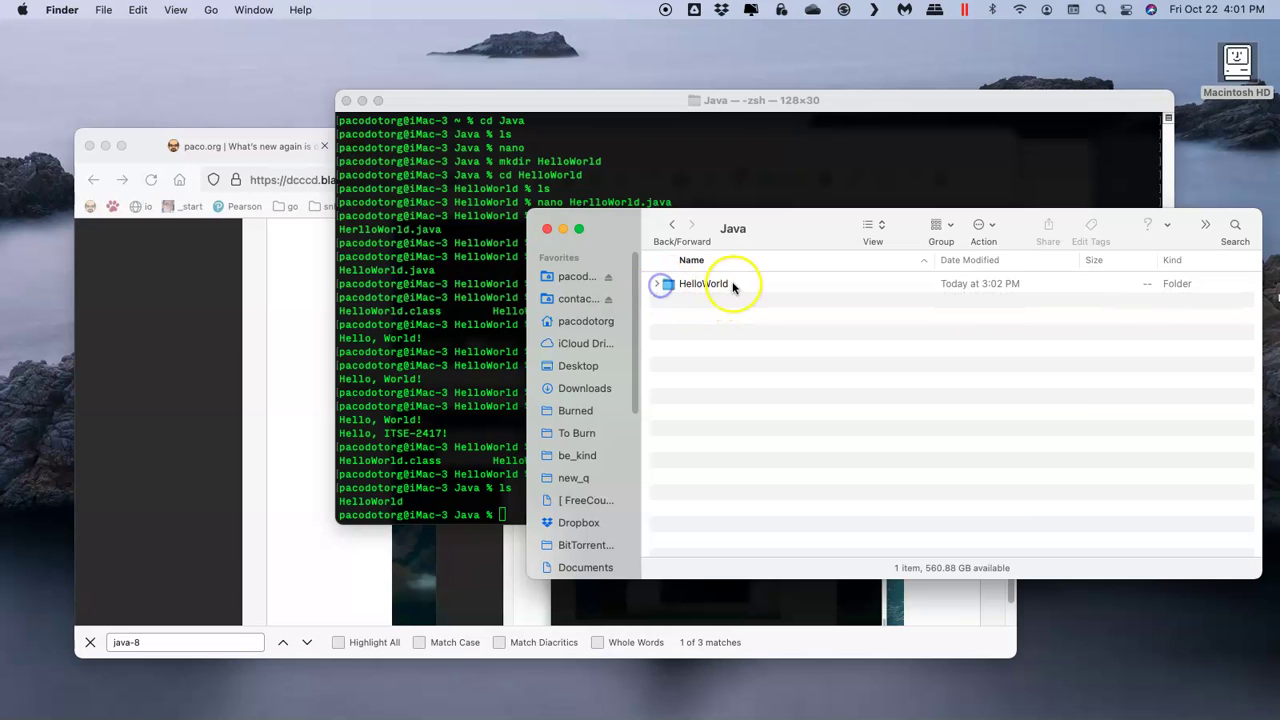
left_click(705, 286)
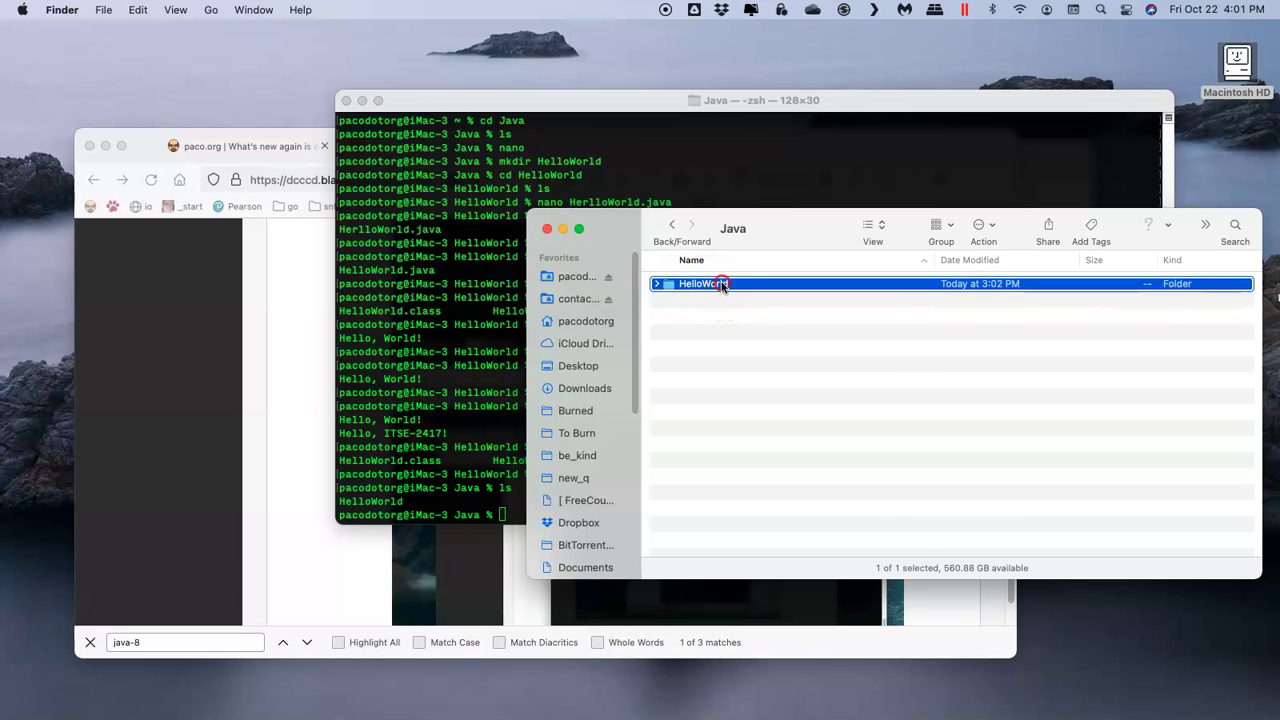
right_click(721, 284)
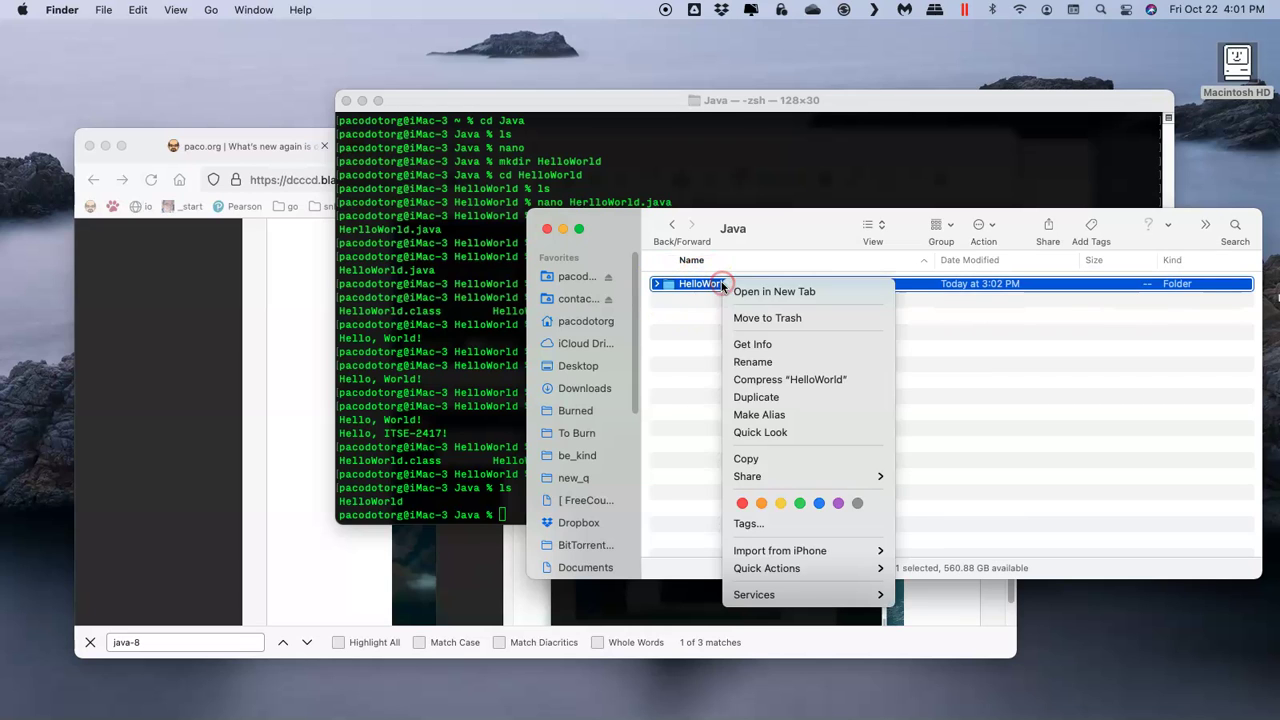
left_click(807, 383)
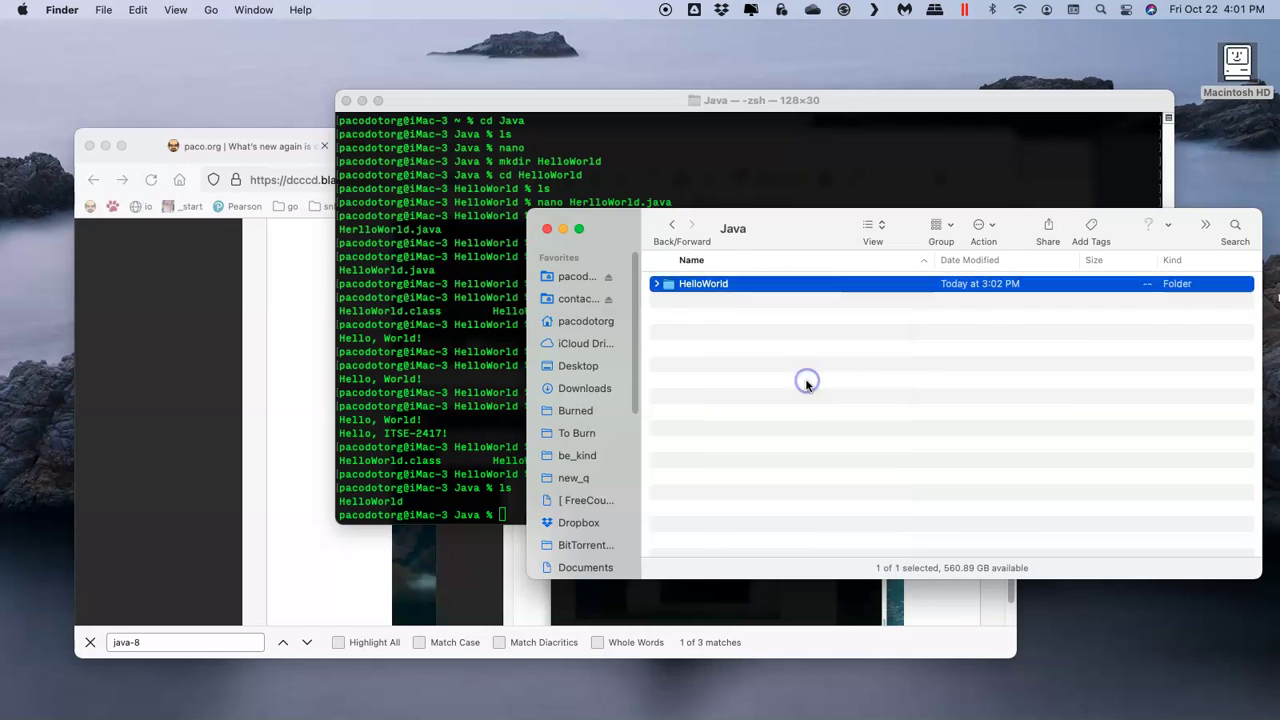
left_click(757, 320)
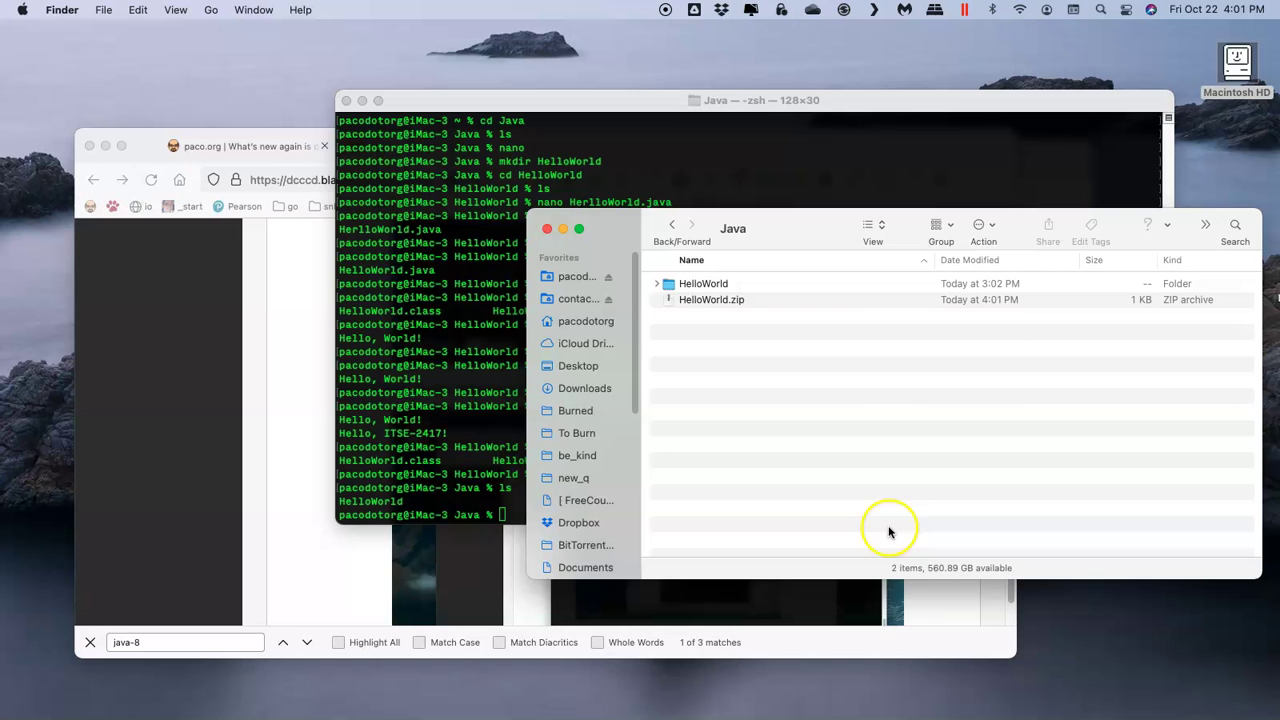
left_click(935, 601)
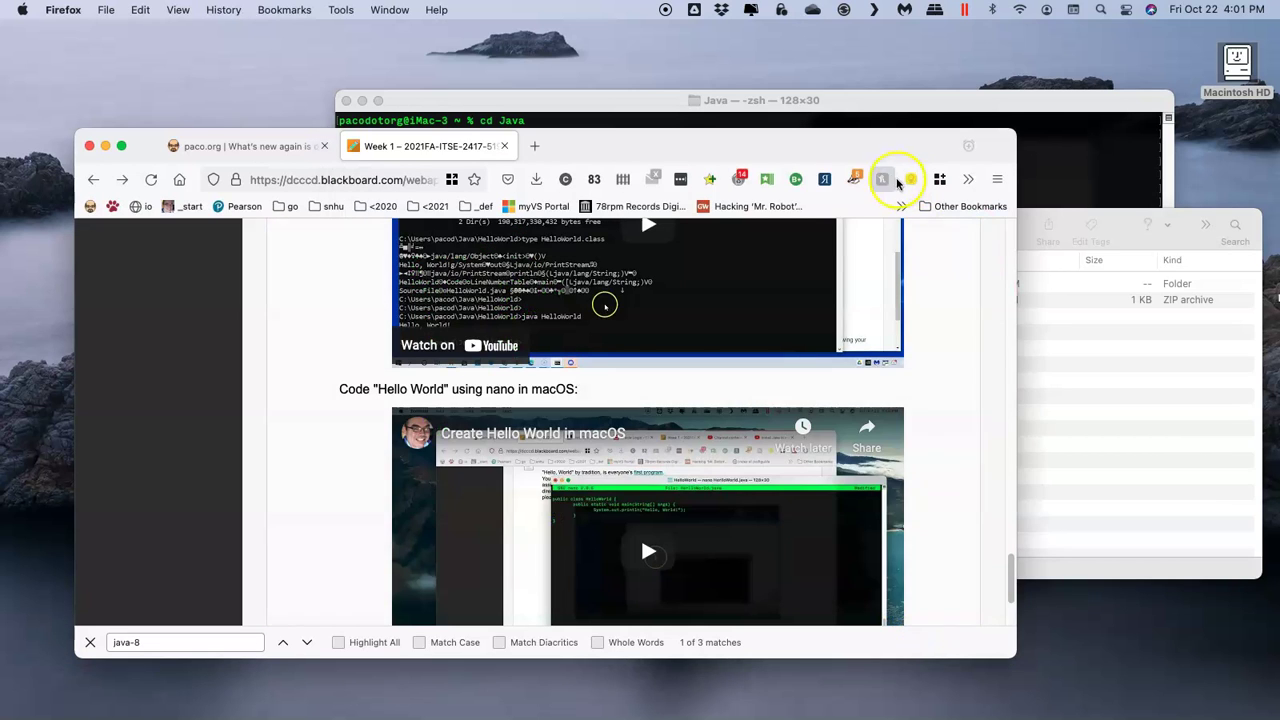
Open the 01.3 "Hello World!" Upload Assignment page and scroll down to Assignment Submission
scroll(634, 486, "down", 3)
scroll(629, 487, "up", 8)
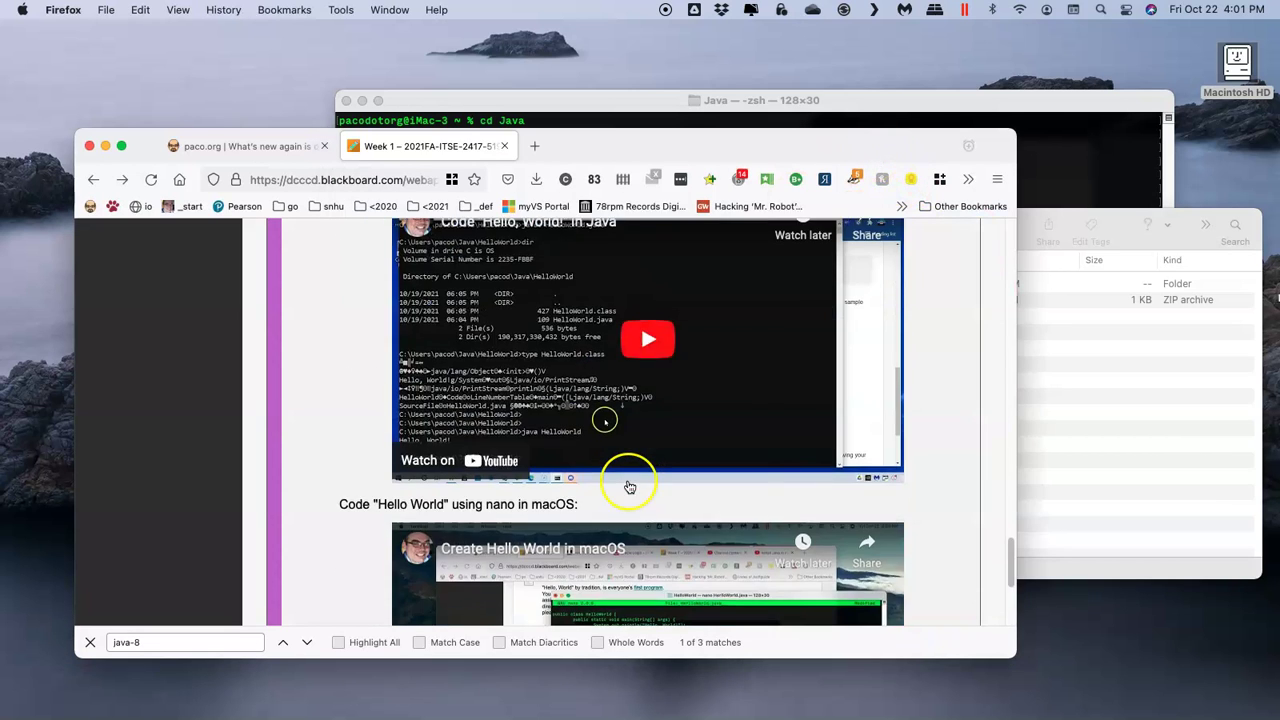
scroll(629, 487, "up", 3)
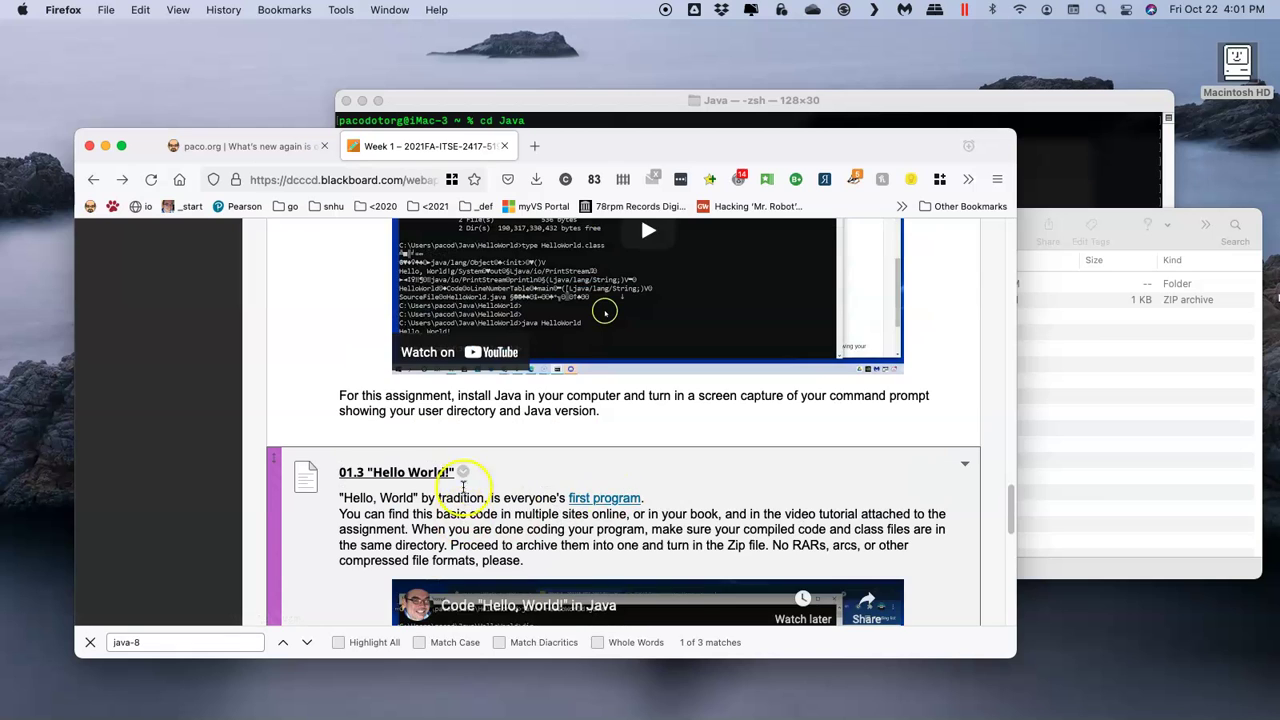
left_click(433, 480)
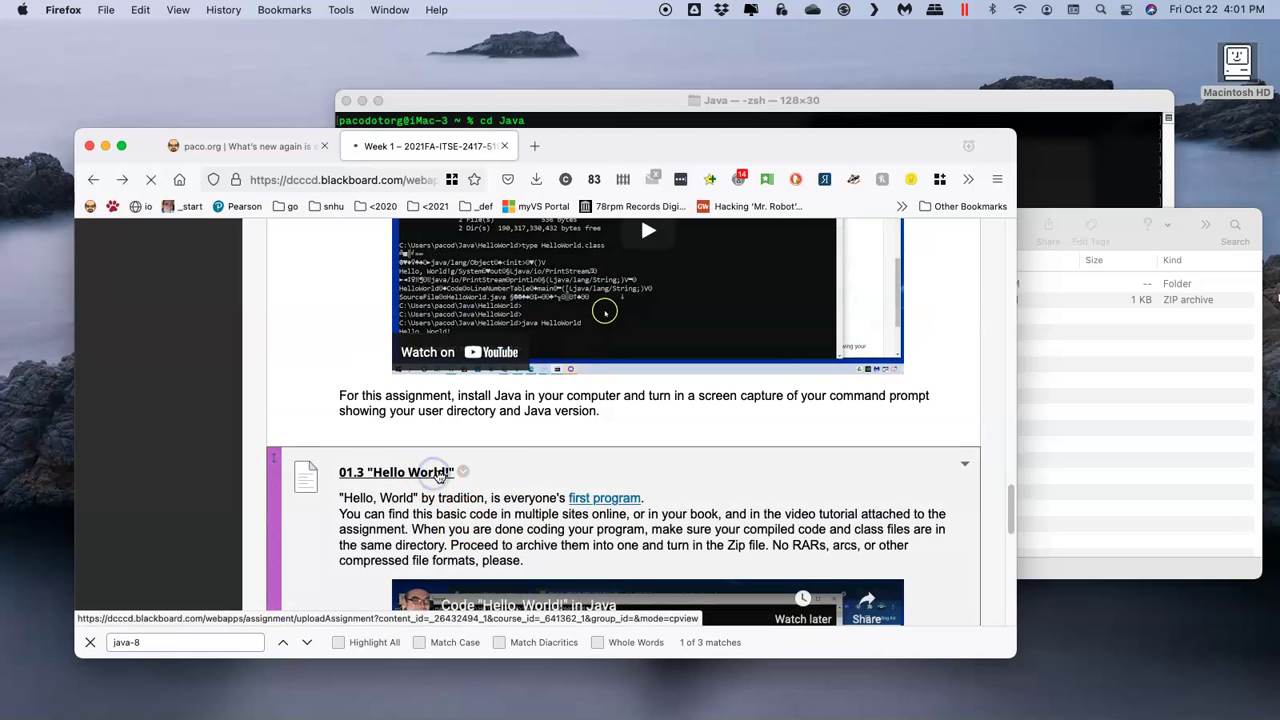
scroll(580, 500, "down", 3)
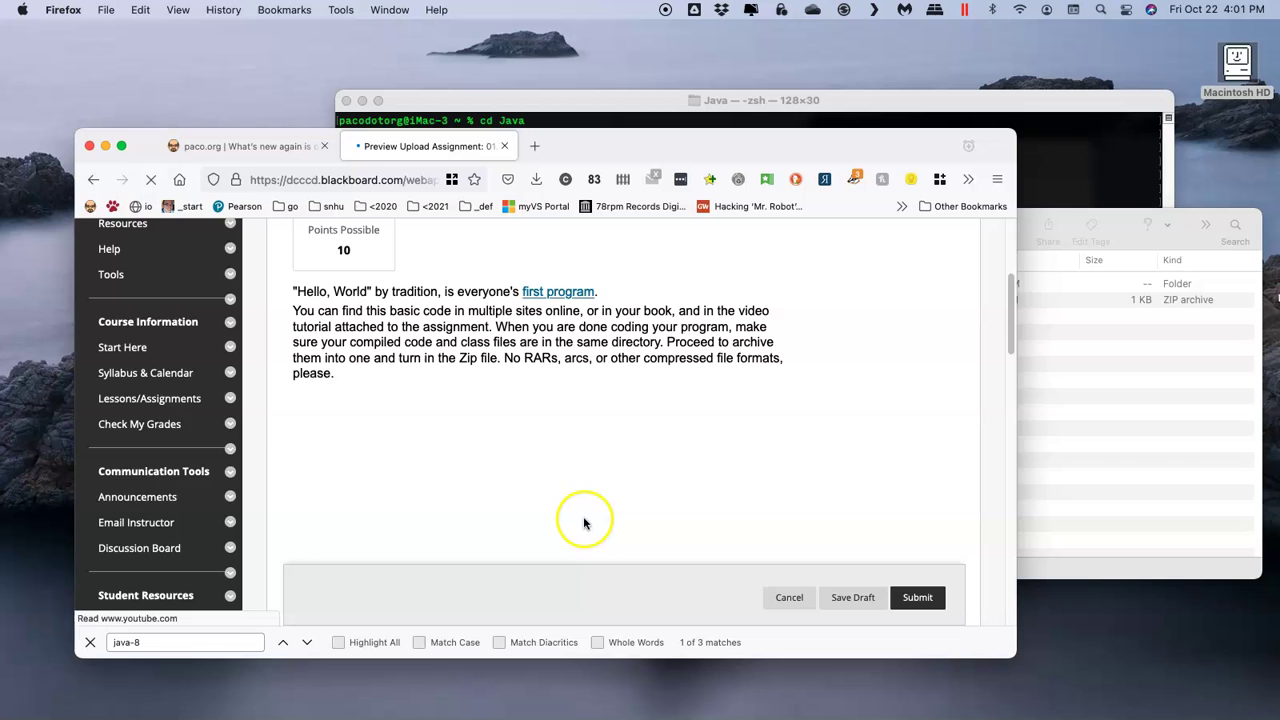
scroll(586, 512, "down", 3)
scroll(589, 519, "down", 12)
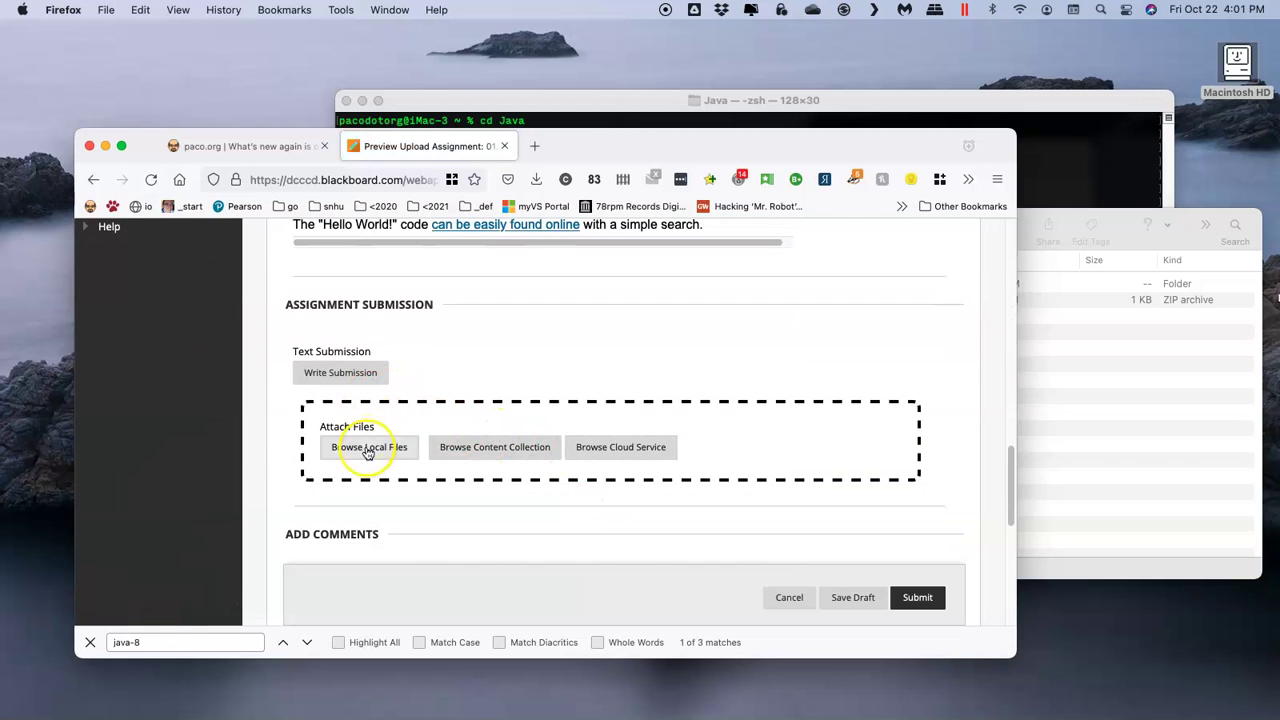
Attach HelloWorld.zip from the Finder Java folder through Browse Local Files
left_click(369, 447)
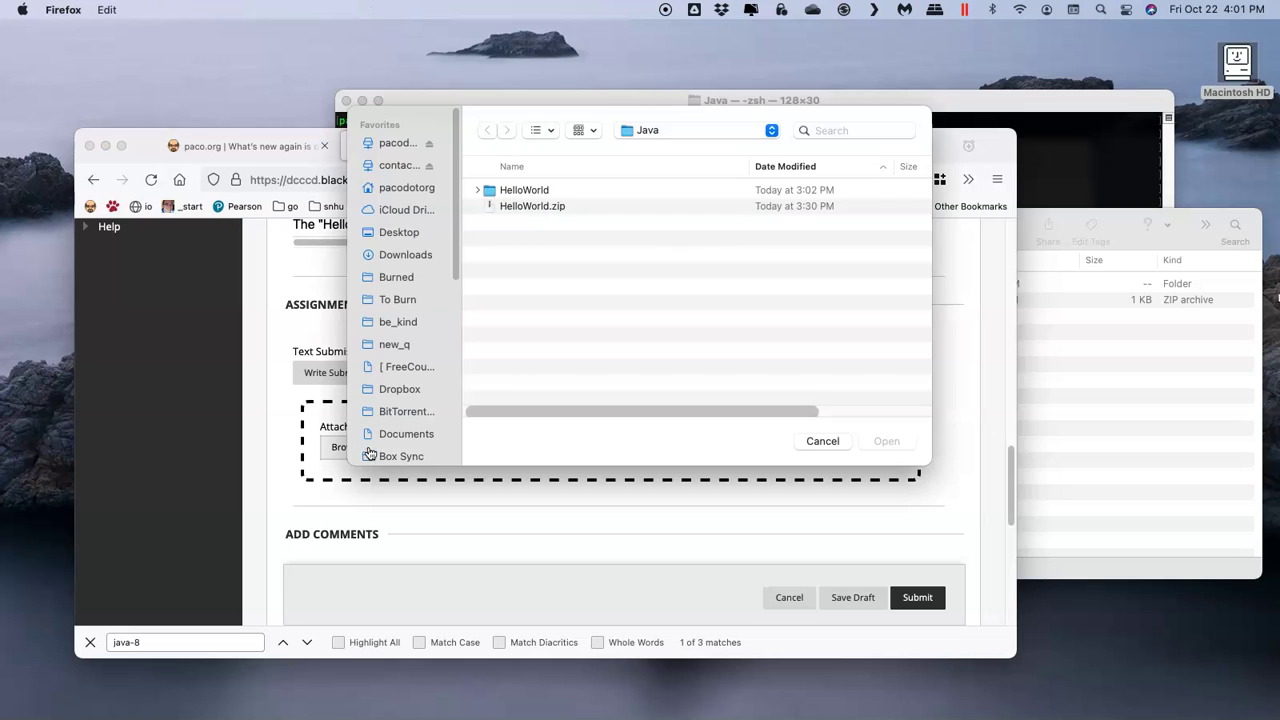
left_click(655, 130)
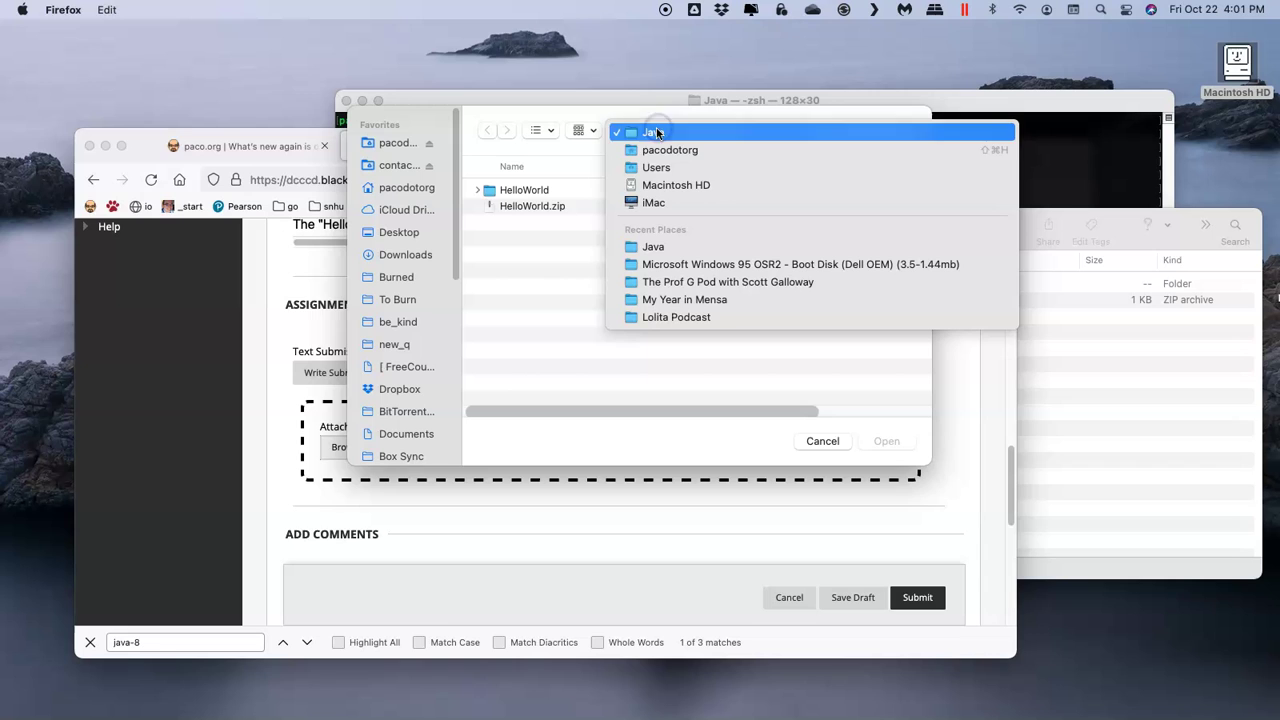
left_click(676, 201)
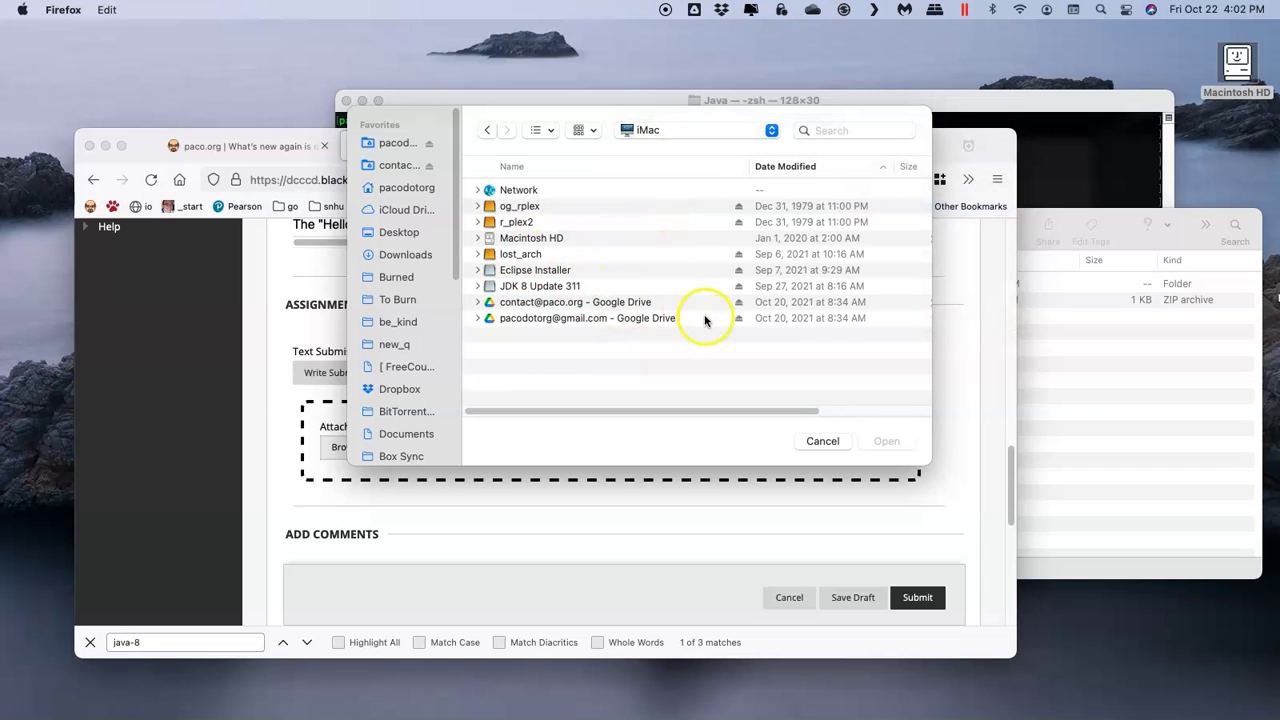
left_click(1117, 222)
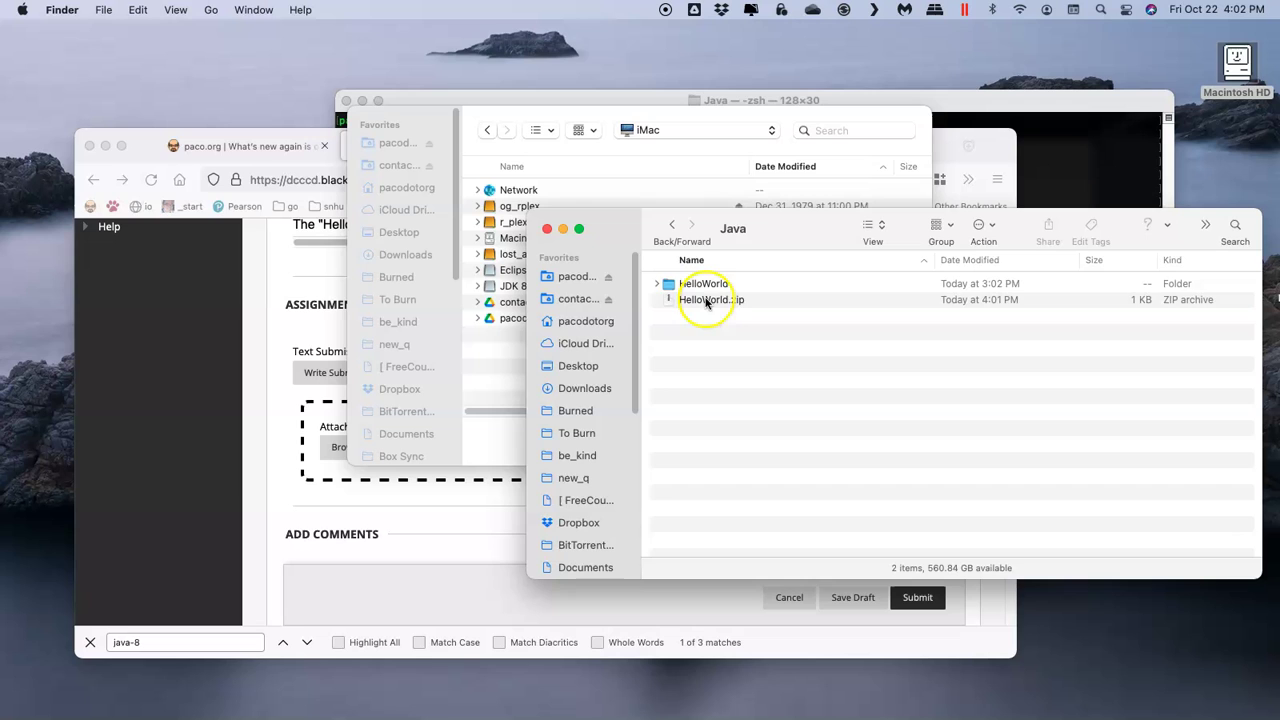
left_click(716, 300)
left_click_drag(703, 302, 510, 348)
left_click(580, 172)
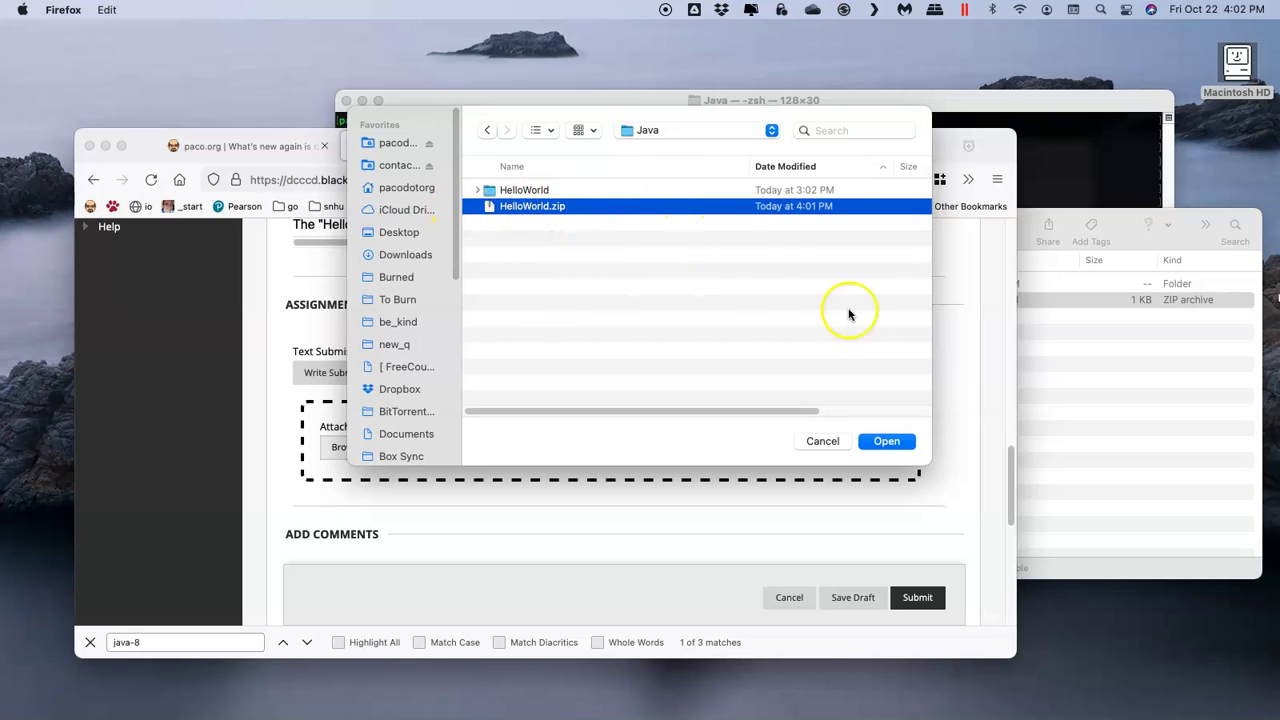
left_click(887, 441)
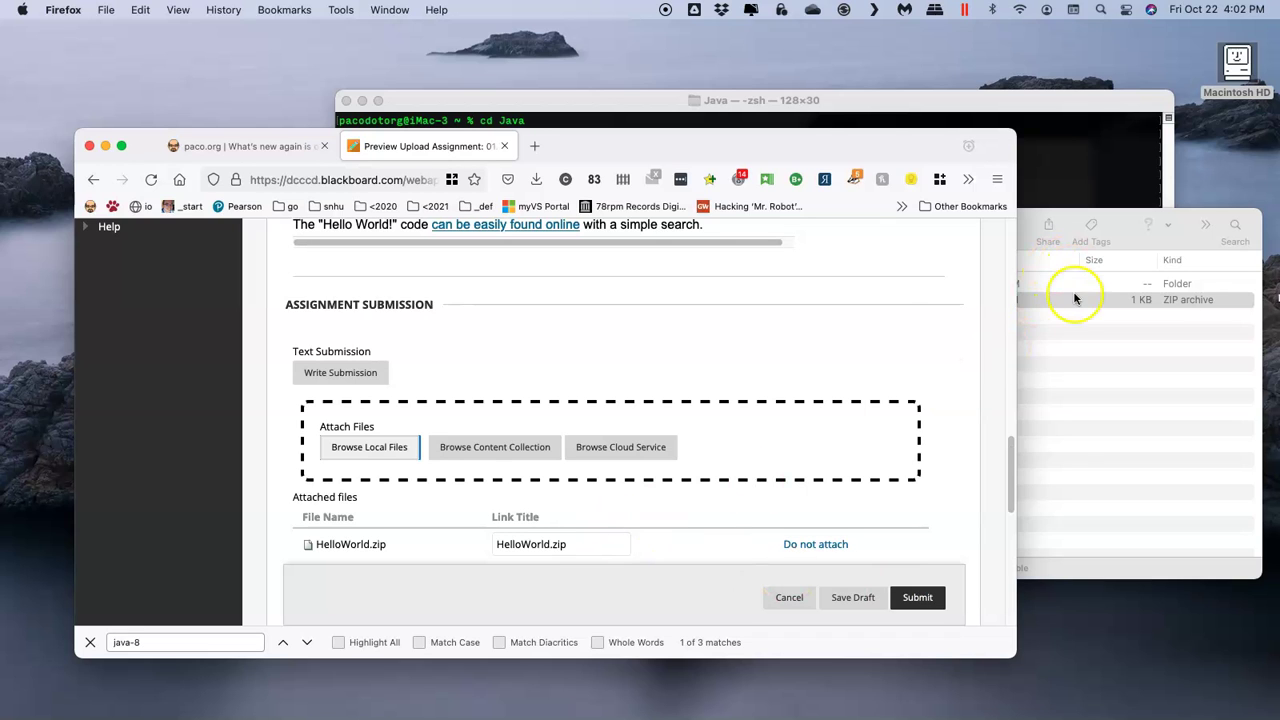
left_click_drag(1075, 296, 783, 337)
left_click(1051, 354)
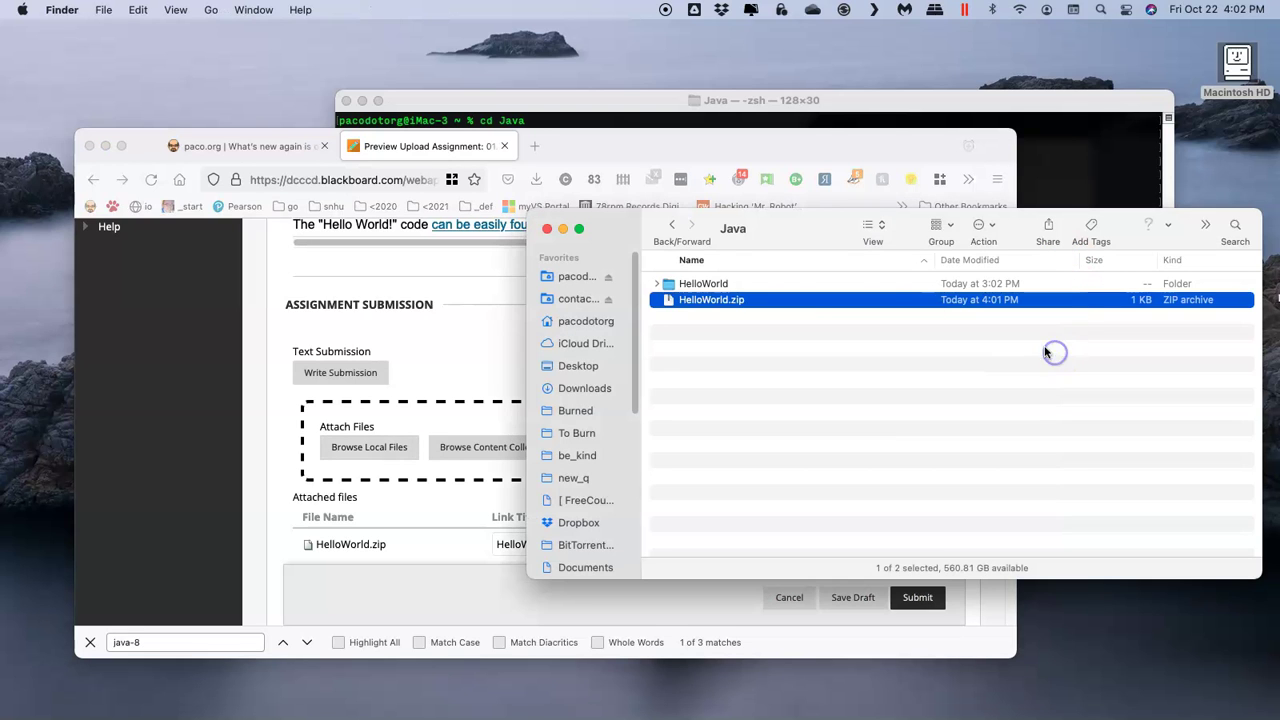
left_click(703, 285)
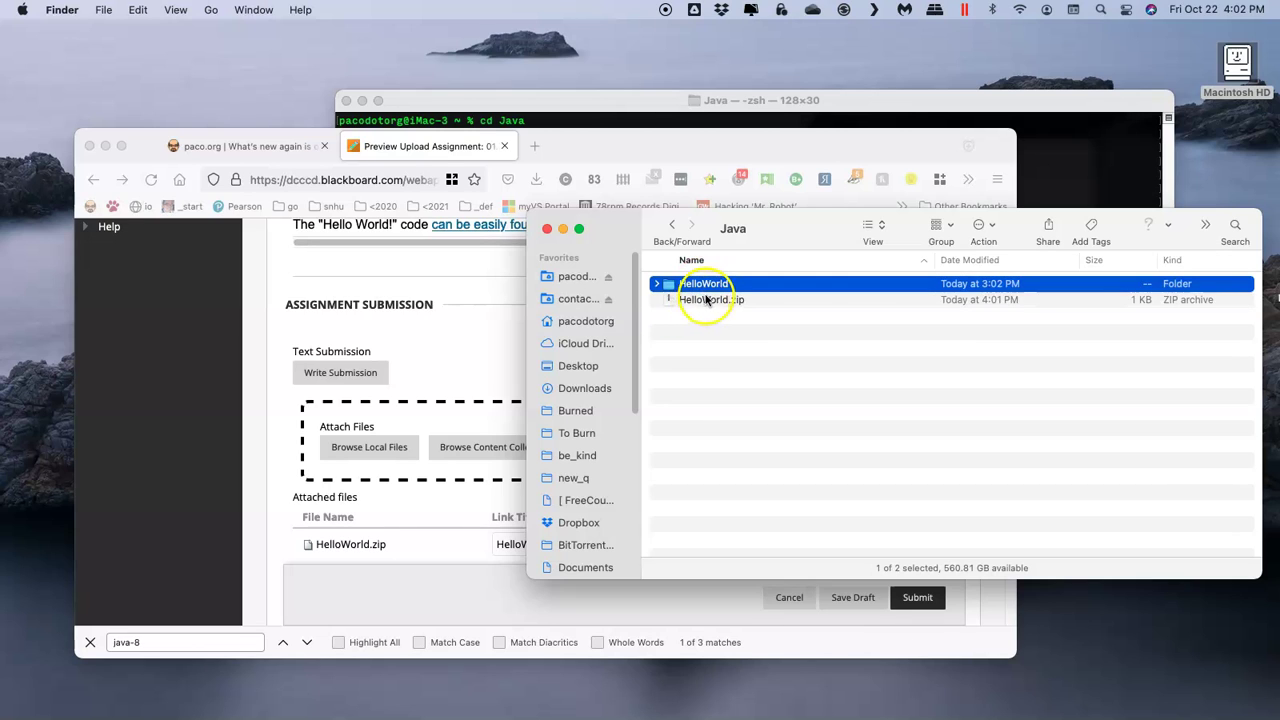
left_click(712, 301)
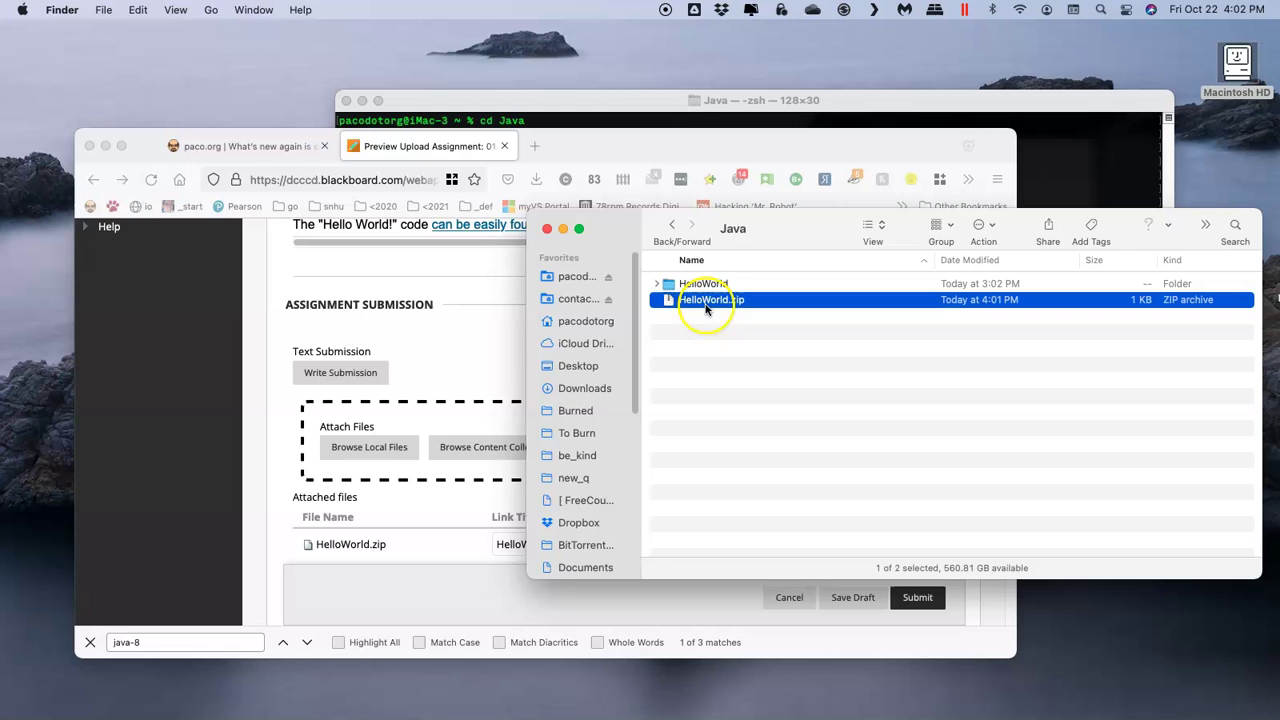
double_click(707, 303)
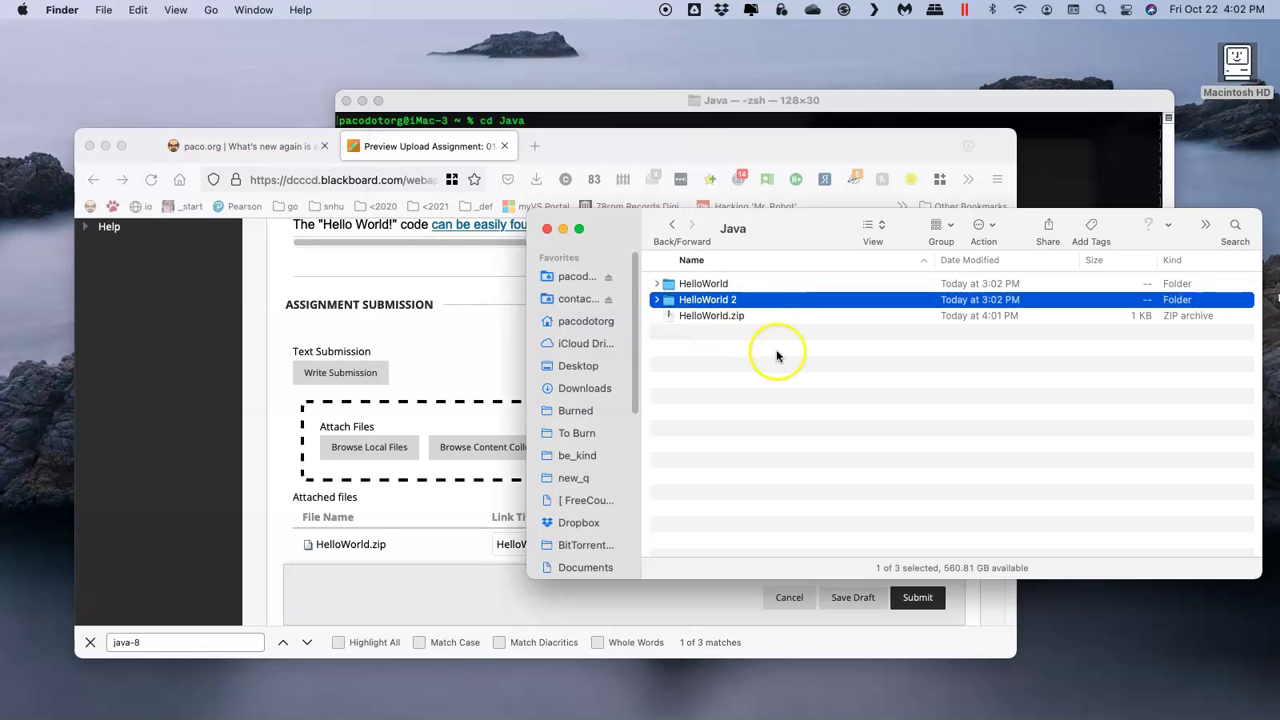
left_click(656, 300)
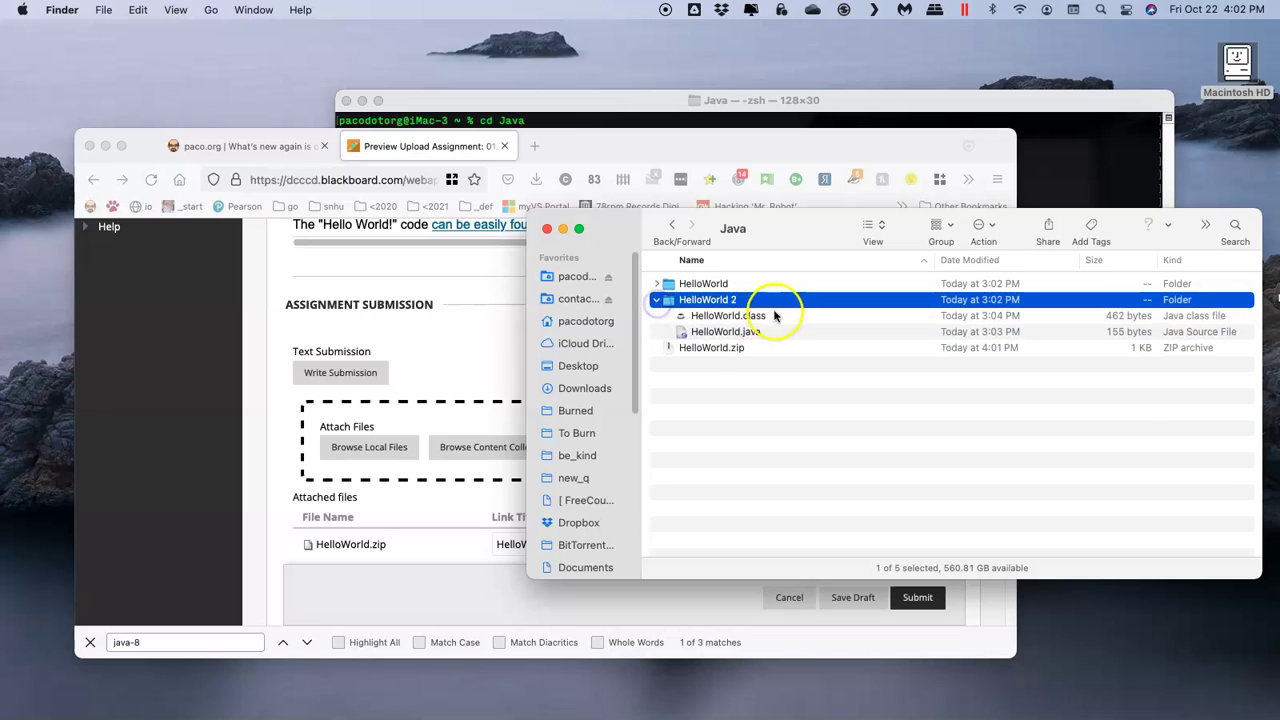
left_click(722, 316)
left_click(720, 331)
left_click(711, 301)
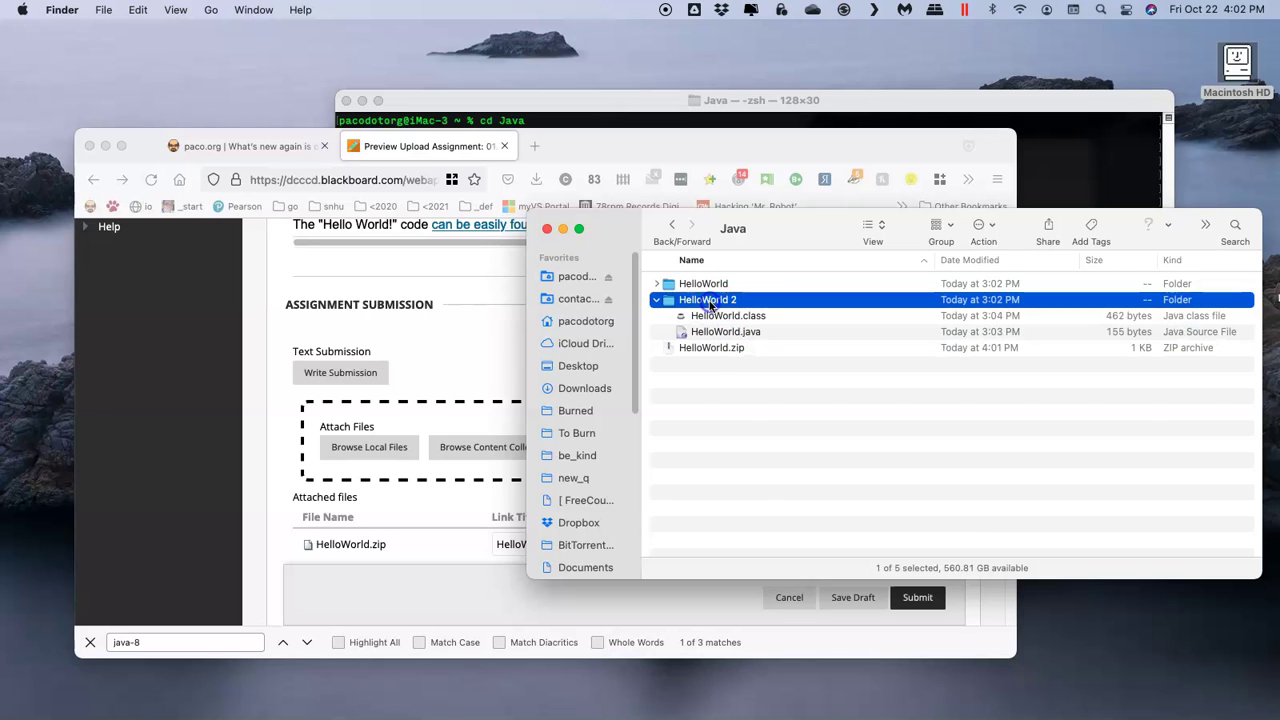
key("super+BackSpace")
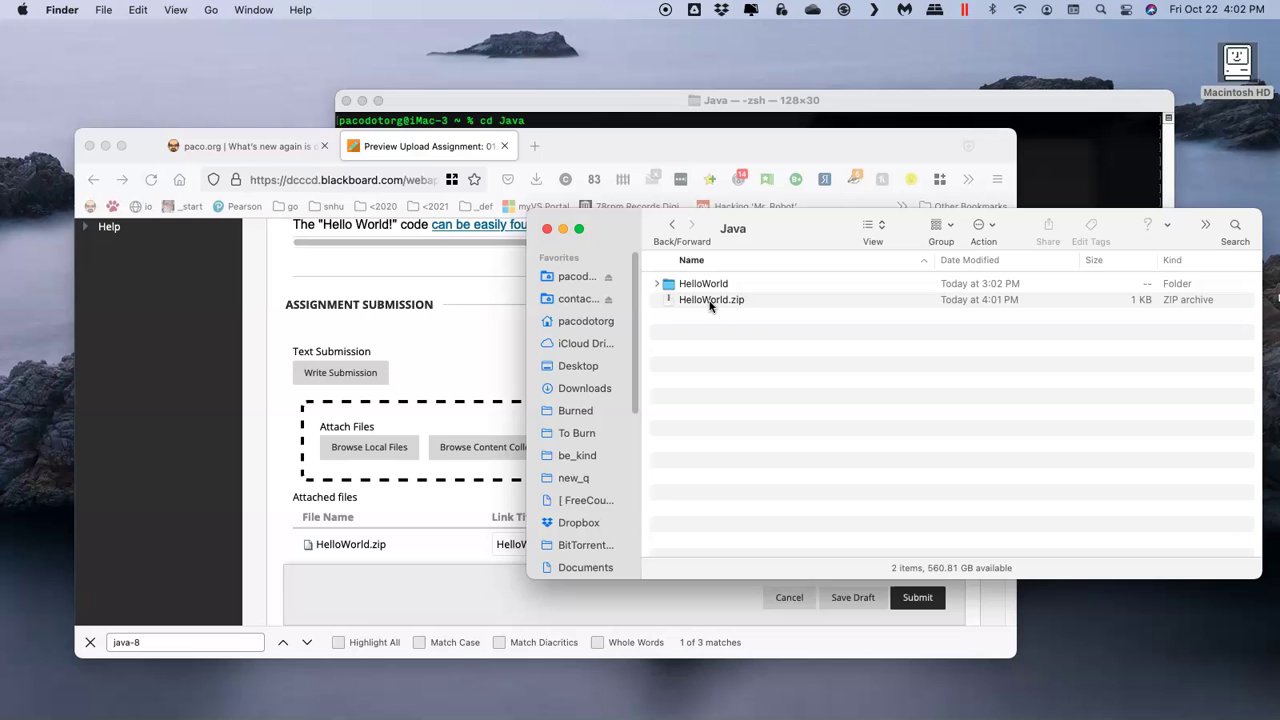
left_click(718, 302)
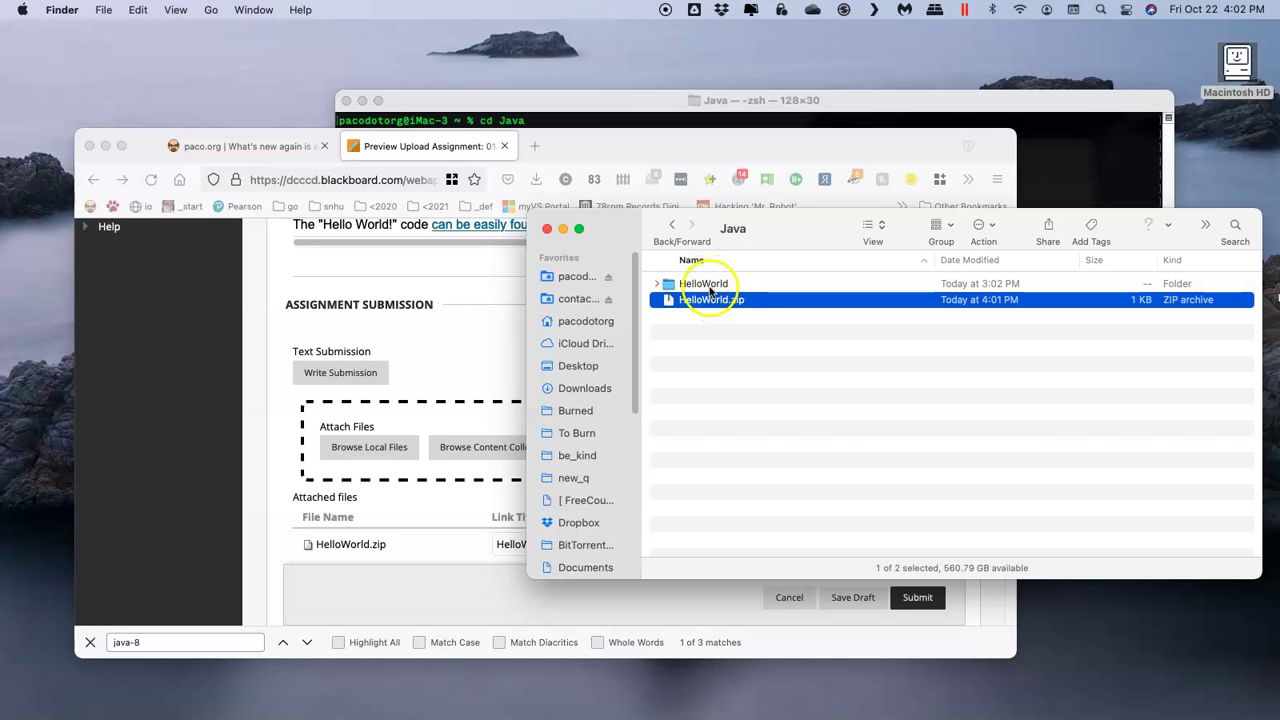
left_click(587, 146)
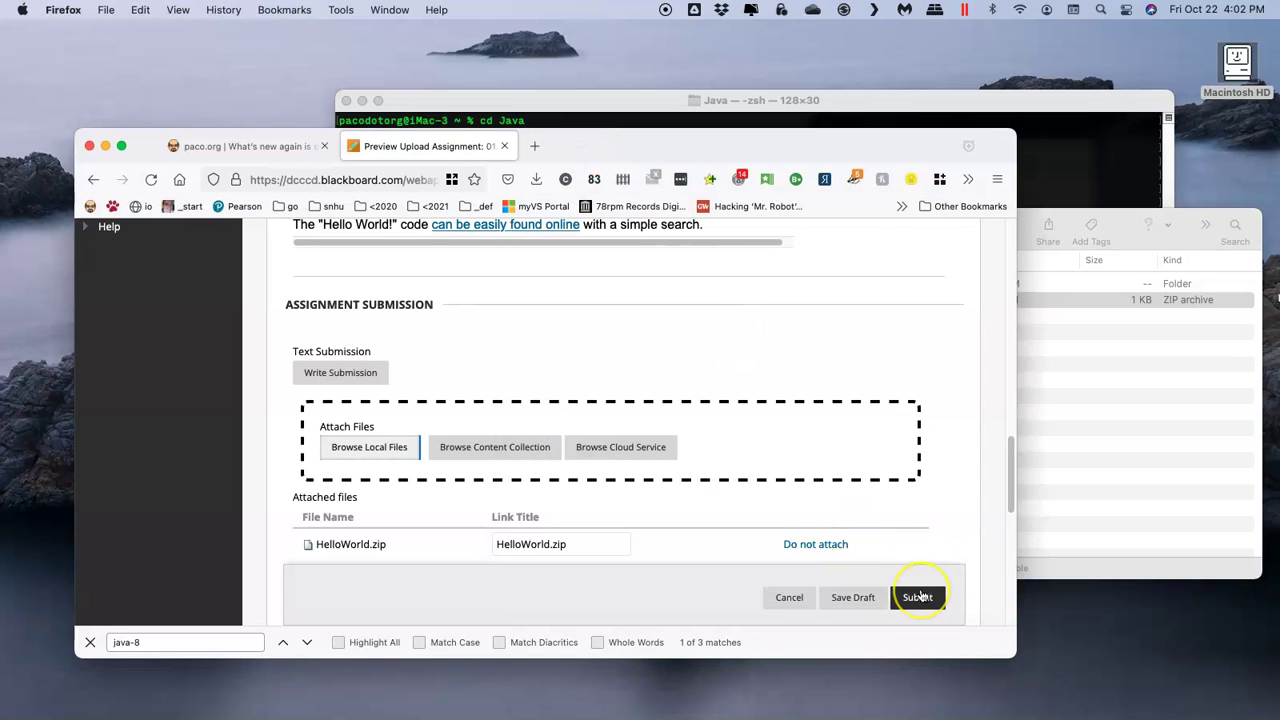